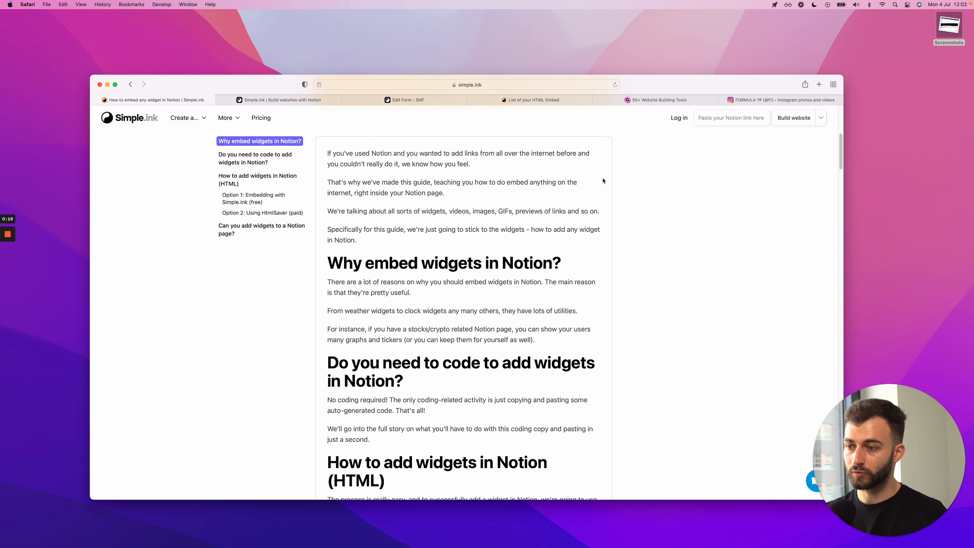
Step: Copy the embed code of the F1 2022 team standings post on Instagram
left_click(768, 102)
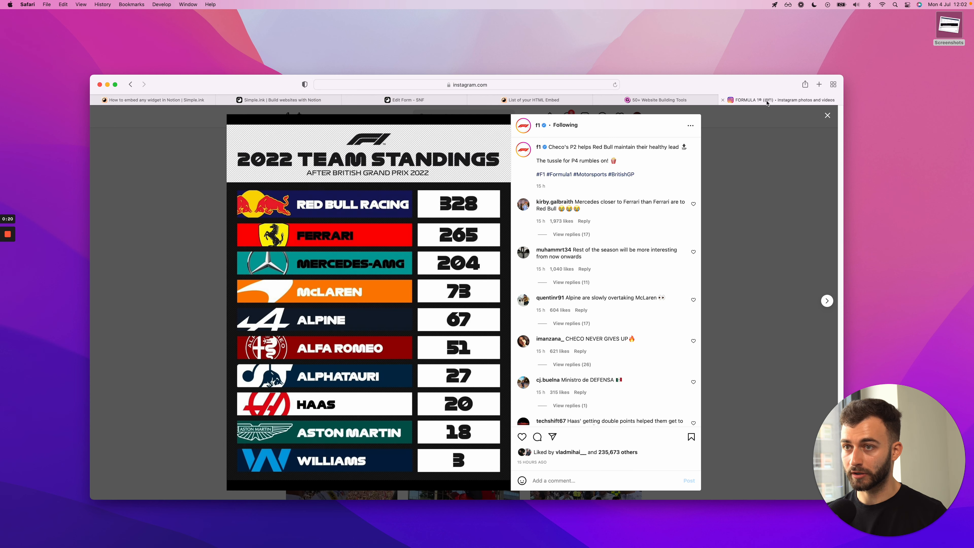
left_click(691, 126)
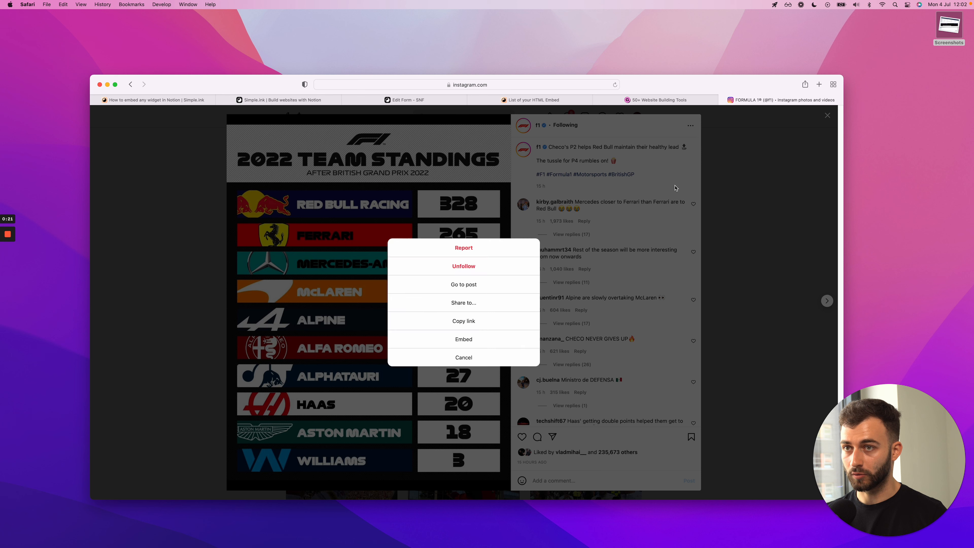
left_click(474, 338)
left_click(462, 310)
Step: Switch to Notion and try to embed the copied Instagram code in an embed block on the "Let's add widgets" page
key("super+Tab")
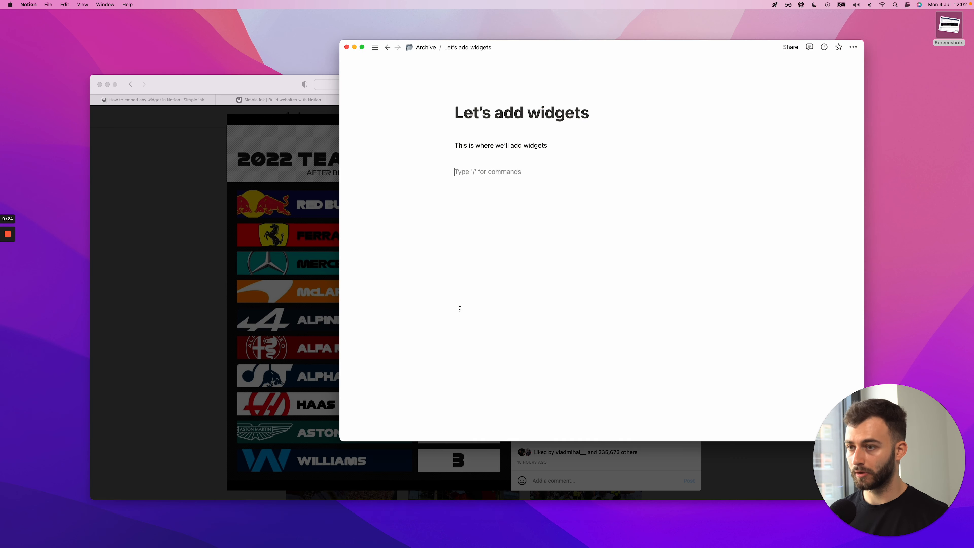
type("/embed")
key("Return")
key("super+v")
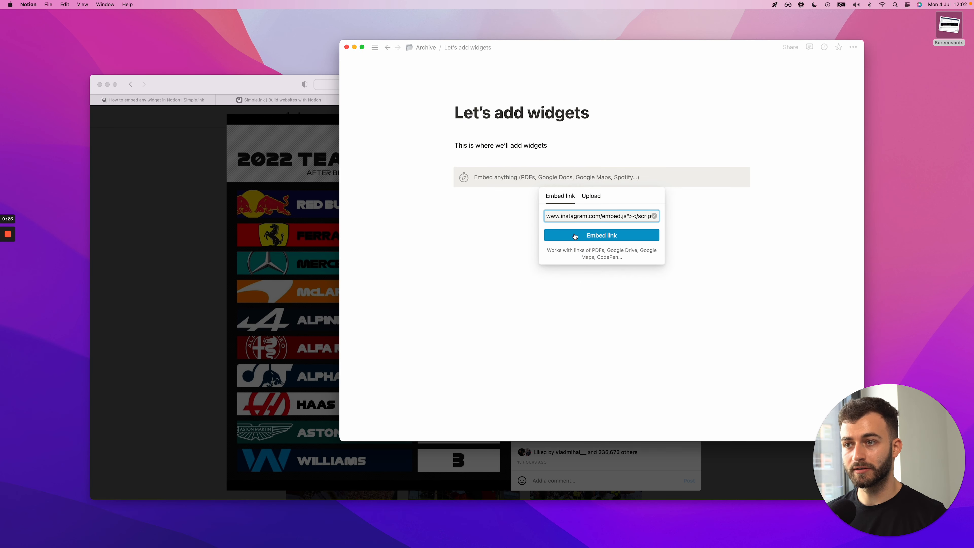
key("Return")
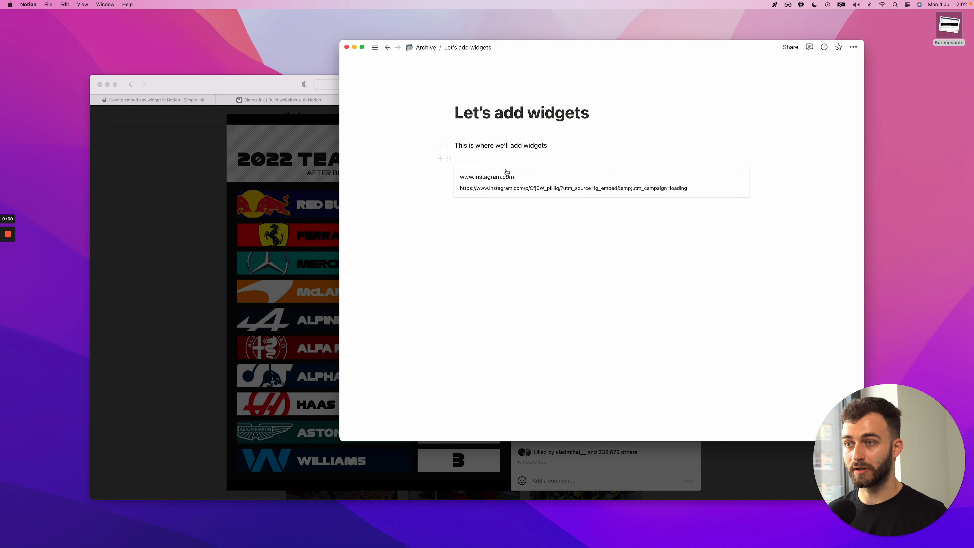
Step: Delete the Instagram block and bring up the Simple.ink guide on embedding widgets in Safari
left_click(449, 173)
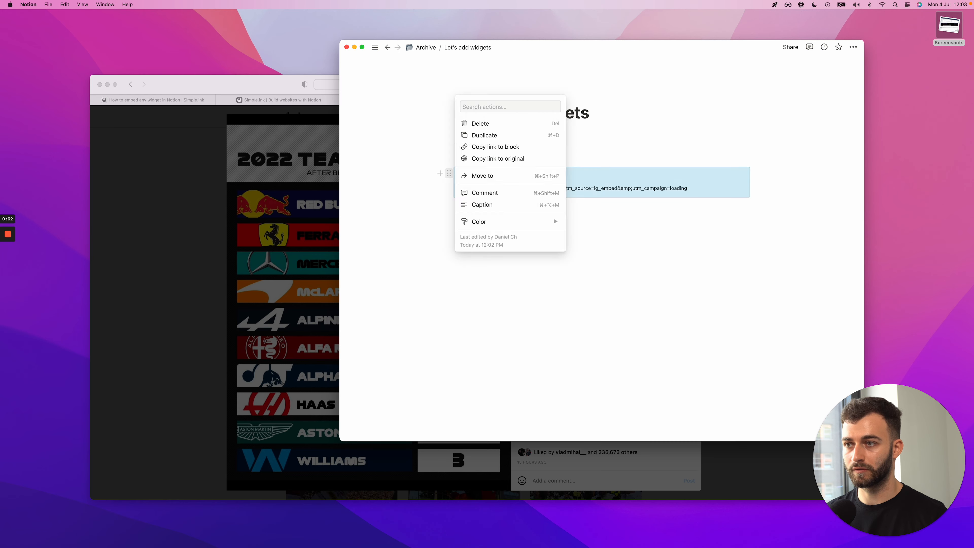
left_click(480, 124)
left_click(267, 182)
key("ctrl+Tab")
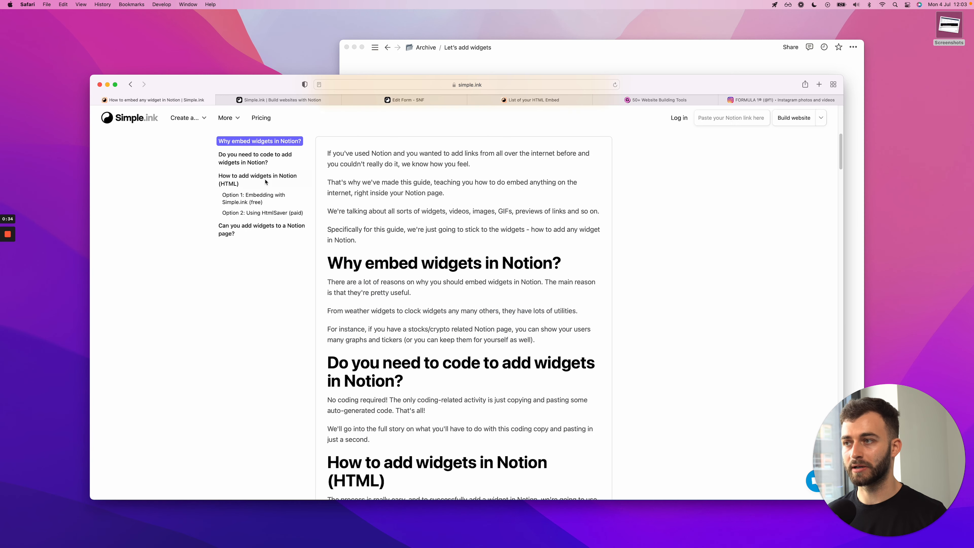
scroll(344, 235, "down", 5)
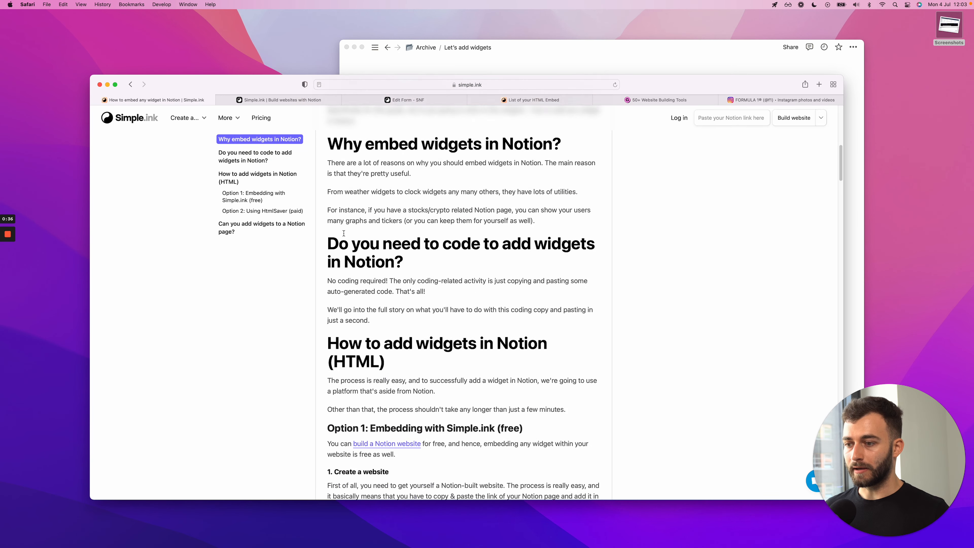
Step: Switch to Notion and insert an empty embed block below "This is where we'll add widgets", leaving blank space above it
key("super+Tab")
left_click(492, 174)
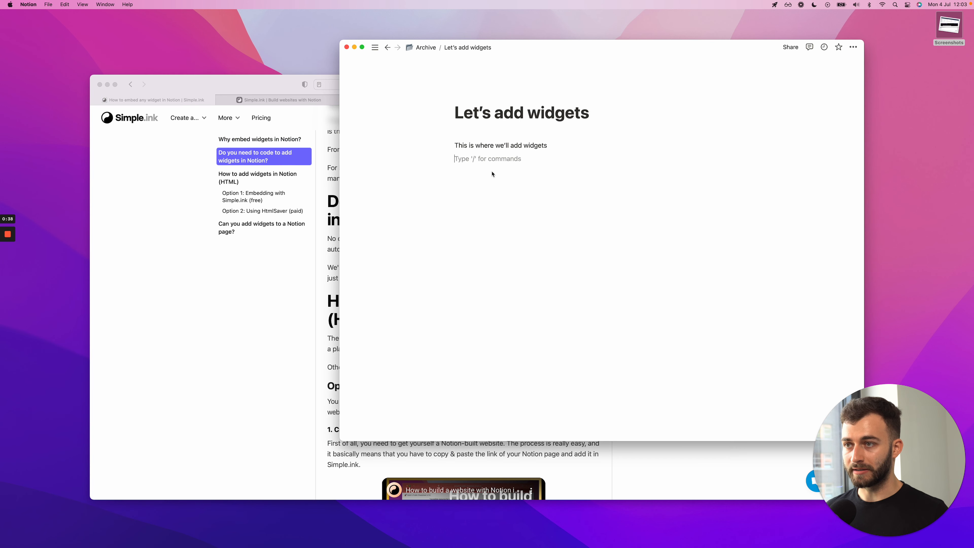
key("Return")
key("Return")
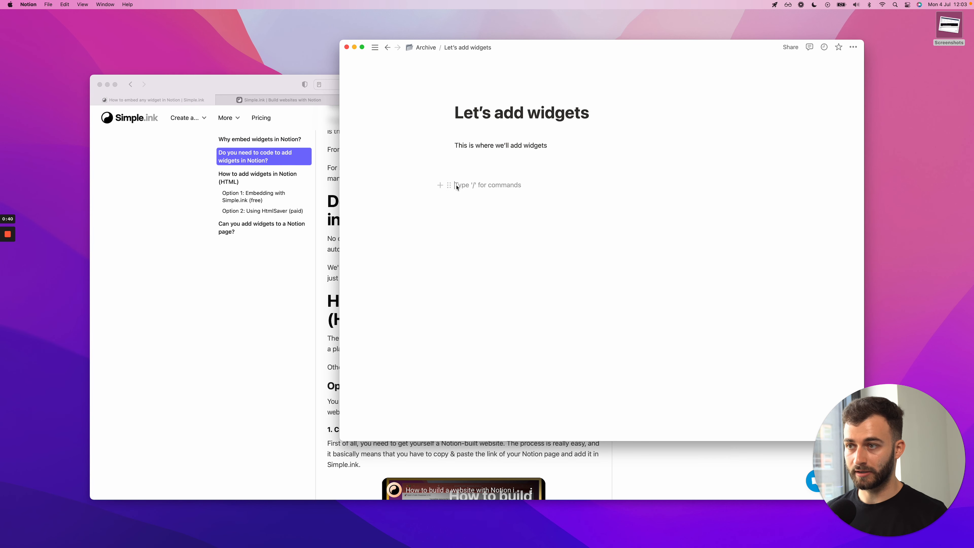
type("/e,")
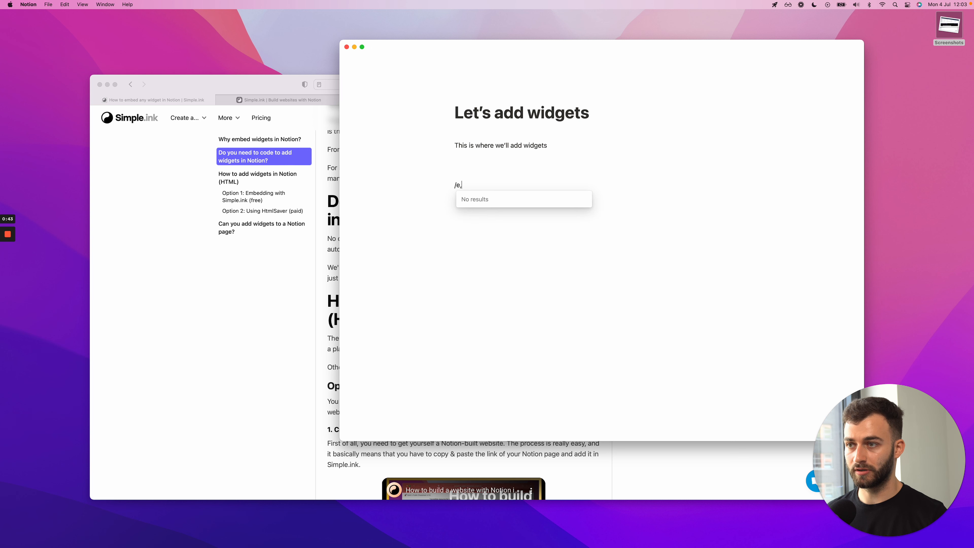
key("BackSpace")
key("Return")
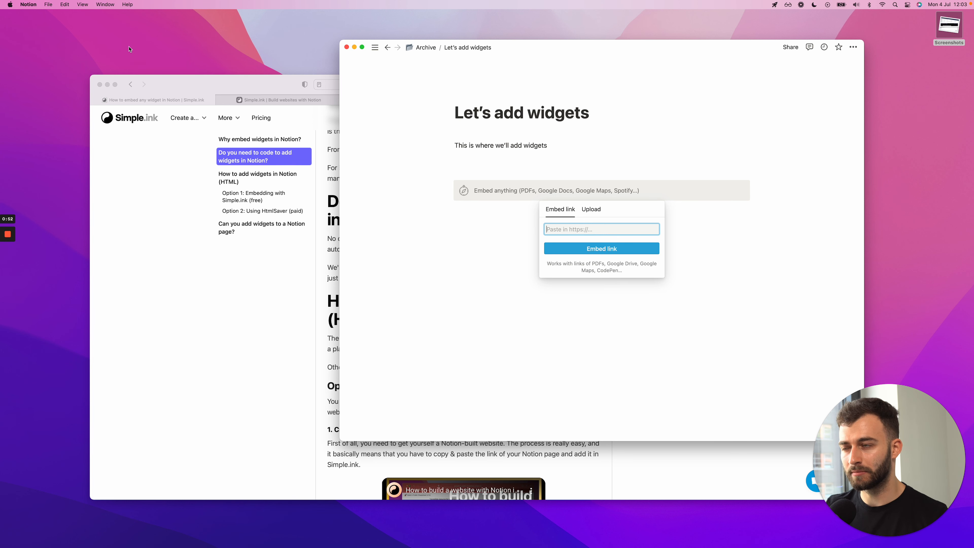
Step: Switch to Safari and copy the Notion embed link of the "Should we update you?" form in Simple.ink
left_click(257, 100)
left_click(404, 99)
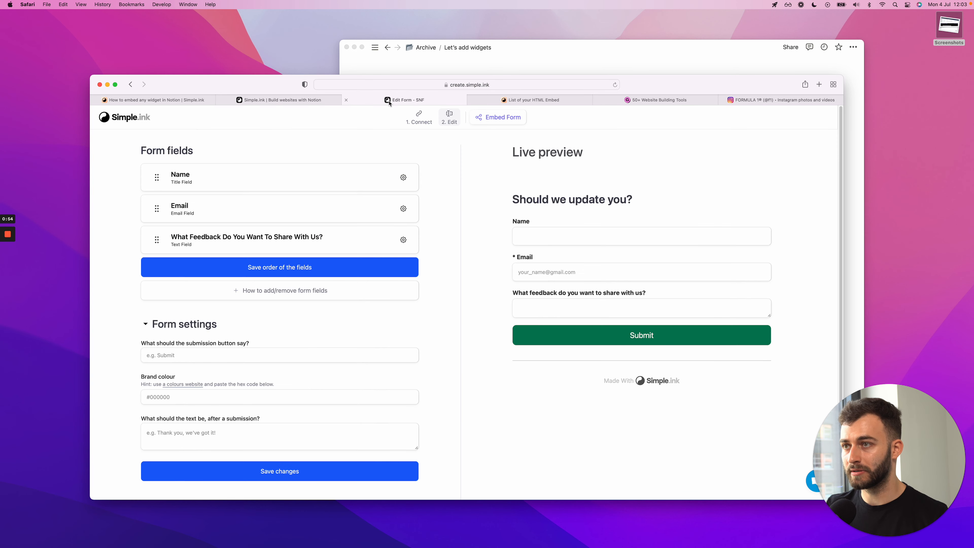
left_click(498, 117)
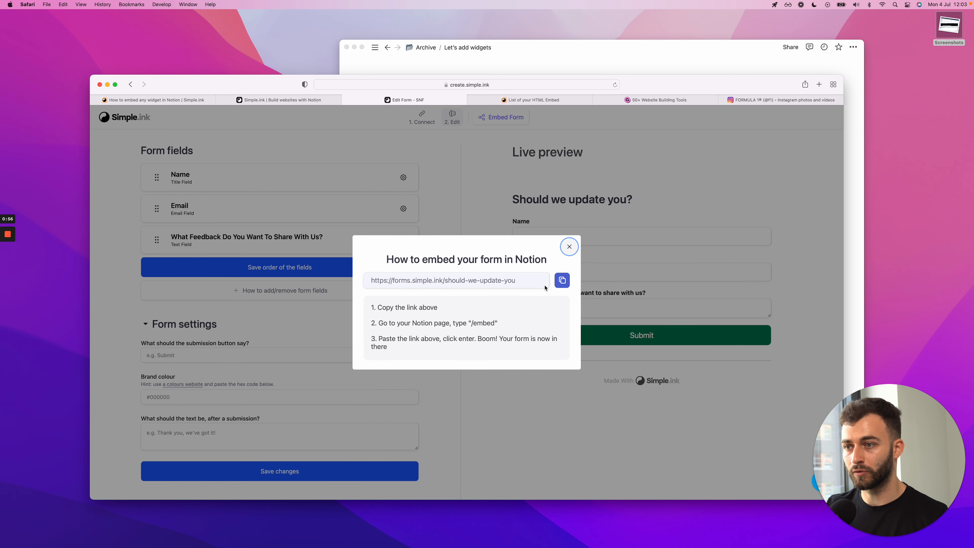
left_click(388, 280)
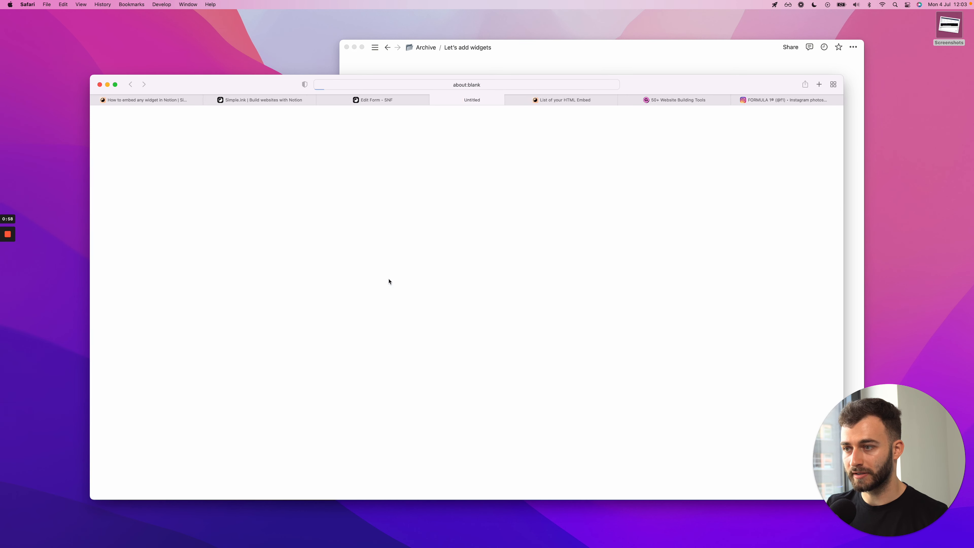
key("super+w")
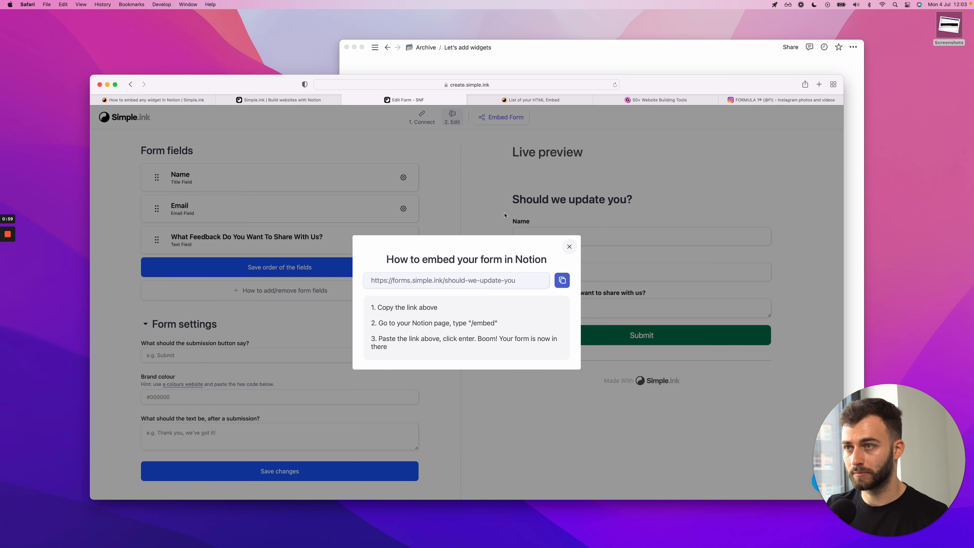
left_click(562, 280)
Step: Embed the copied form link in the Notion page and enlarge it to the text width, tall enough to include the Submit button
left_click(608, 71)
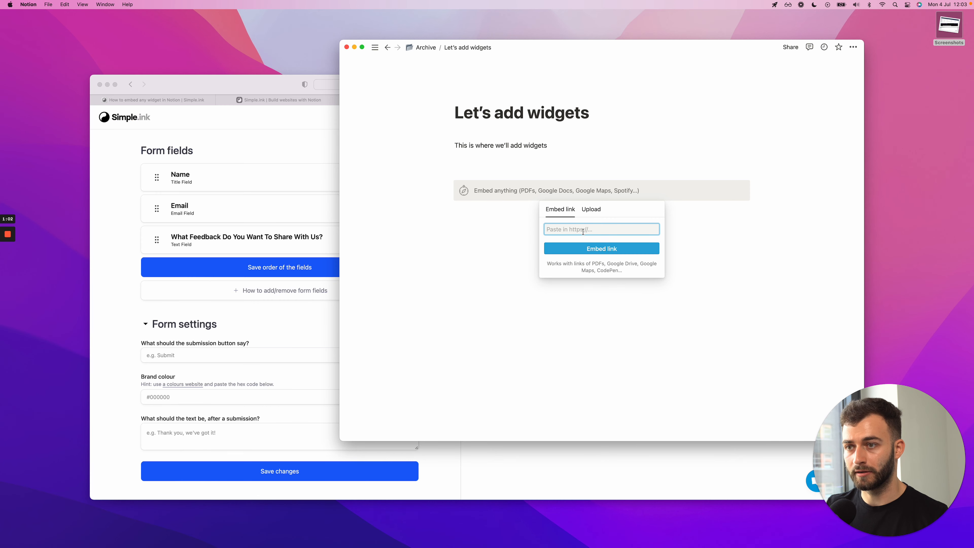
right_click(583, 230)
left_click(554, 240)
left_click(590, 248)
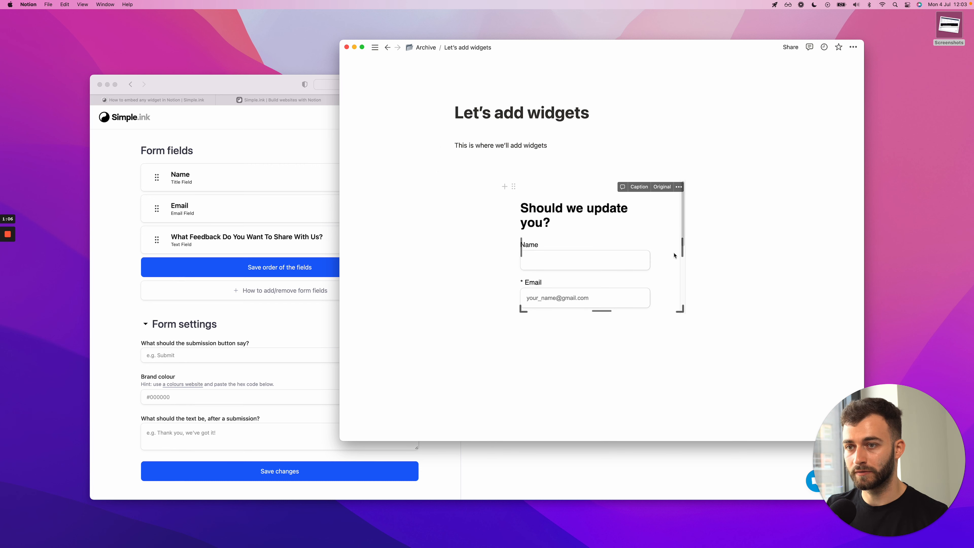
left_click_drag(682, 248, 746, 248)
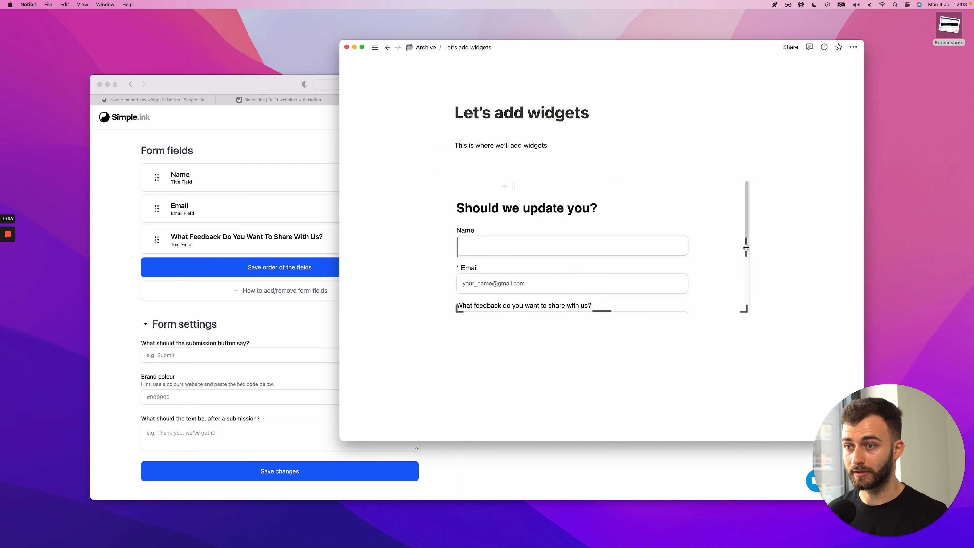
left_click_drag(606, 310, 600, 381)
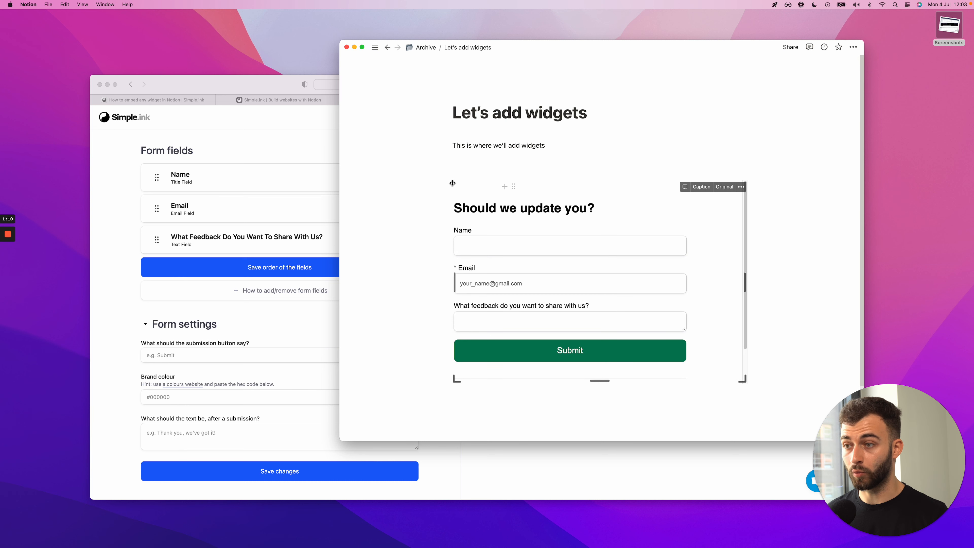
Step: Delete the "Should we update you?" form embed from the Notion page
left_click(514, 187)
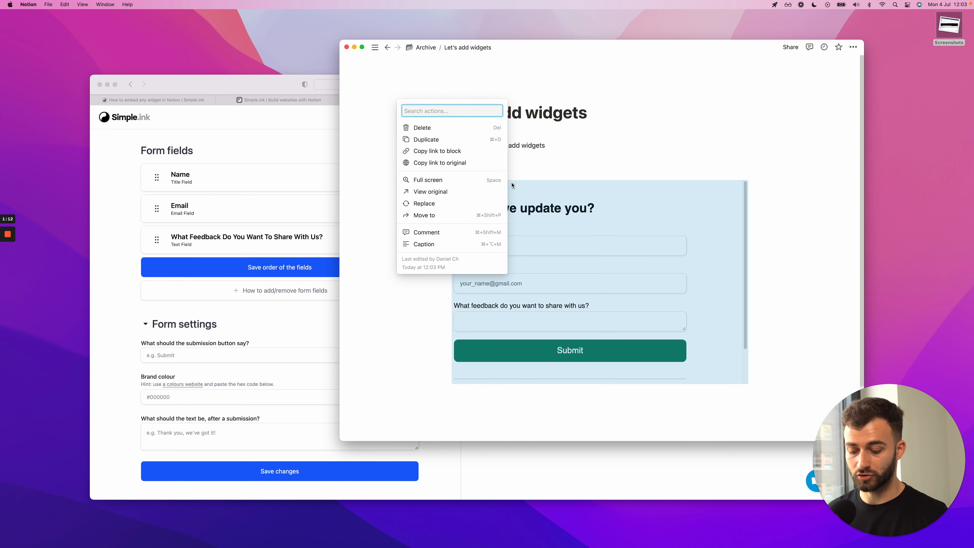
left_click(539, 185)
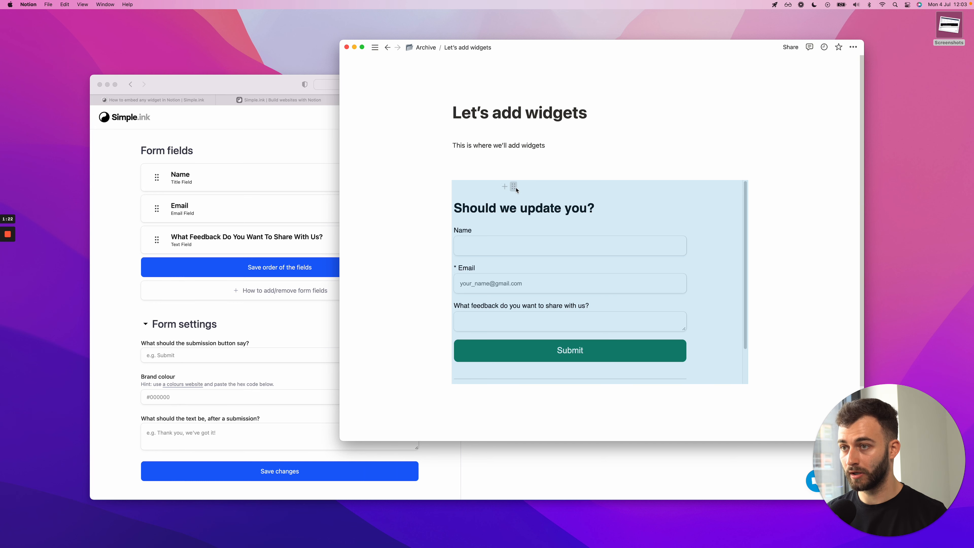
left_click(512, 185)
key("Delete")
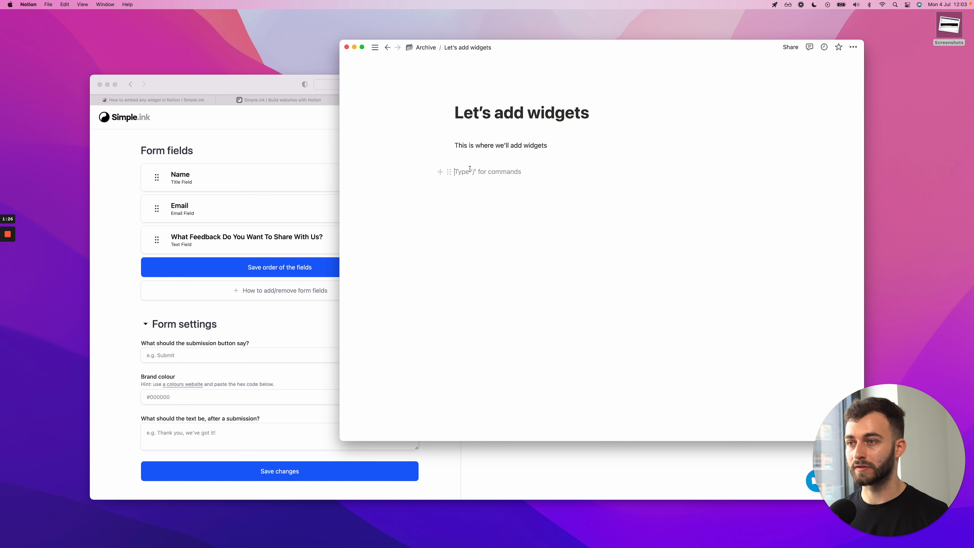
Step: Look through the list of insertable blocks for the embed types Notion supports, and close it without inserting anything
left_click(440, 171)
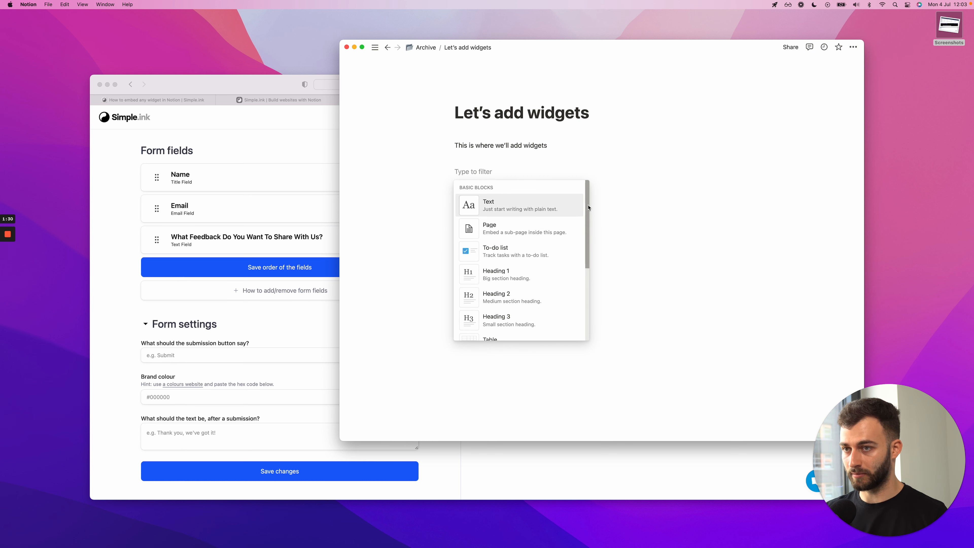
scroll(587, 230, "down", 10)
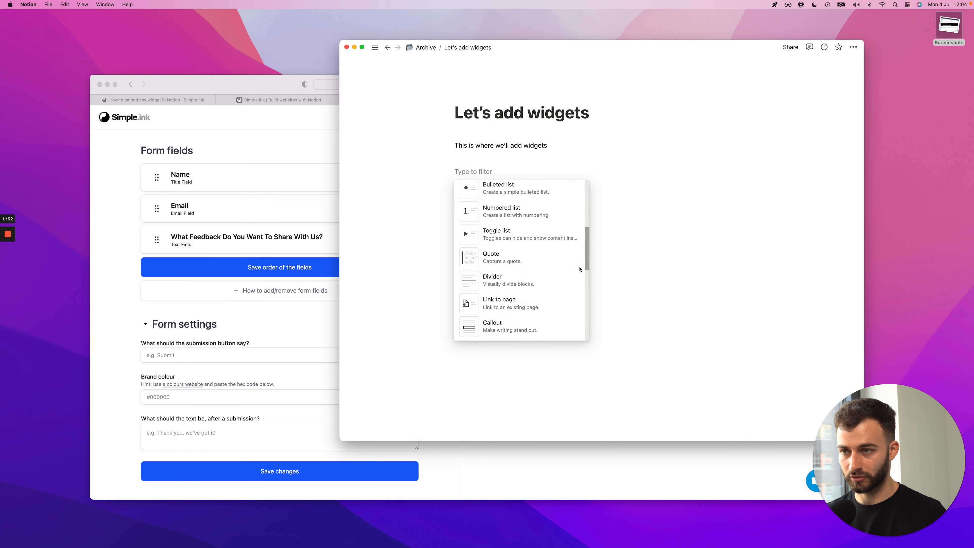
scroll(577, 315, "down", 10)
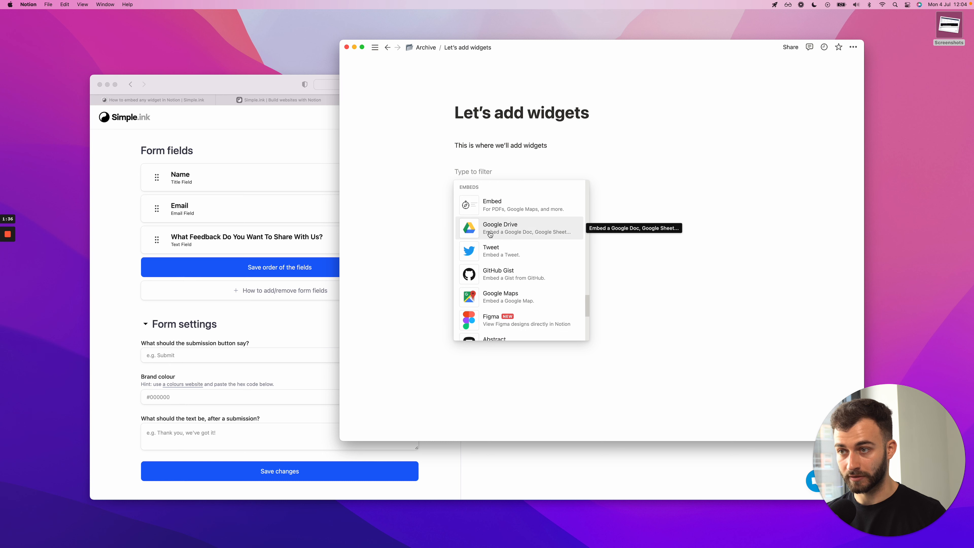
scroll(502, 222, "down", 2)
scroll(506, 231, "down", 1)
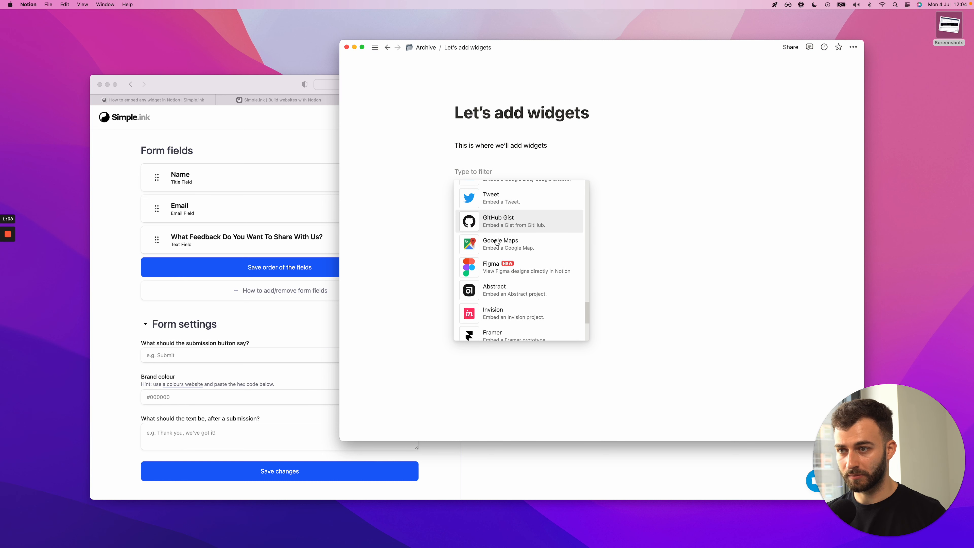
scroll(523, 281, "down", 1)
scroll(519, 292, "down", 8)
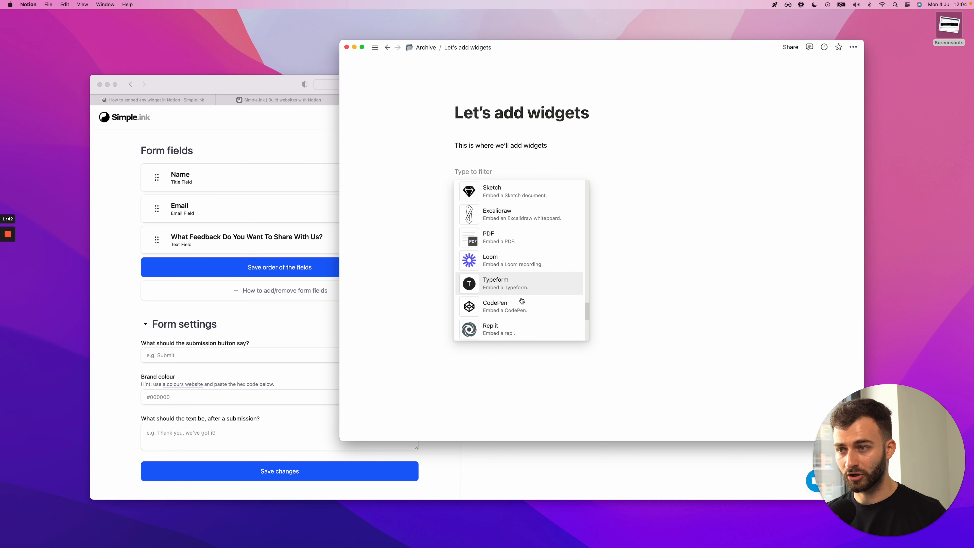
scroll(538, 292, "down", 3)
scroll(544, 274, "down", 1)
key("Escape")
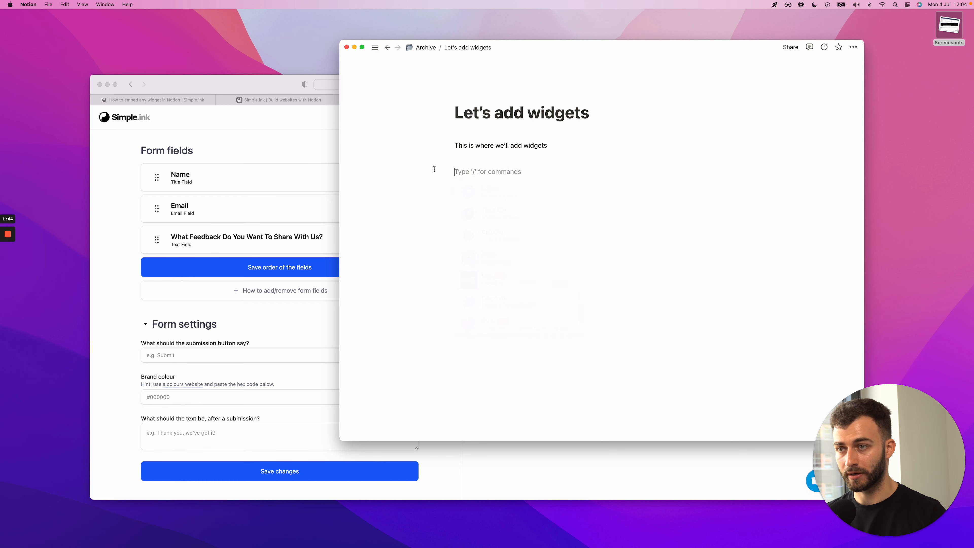
Step: Switch to Safari and browse the Widgets and Apps categories of the Simple.ink Notion App Store
left_click(253, 128)
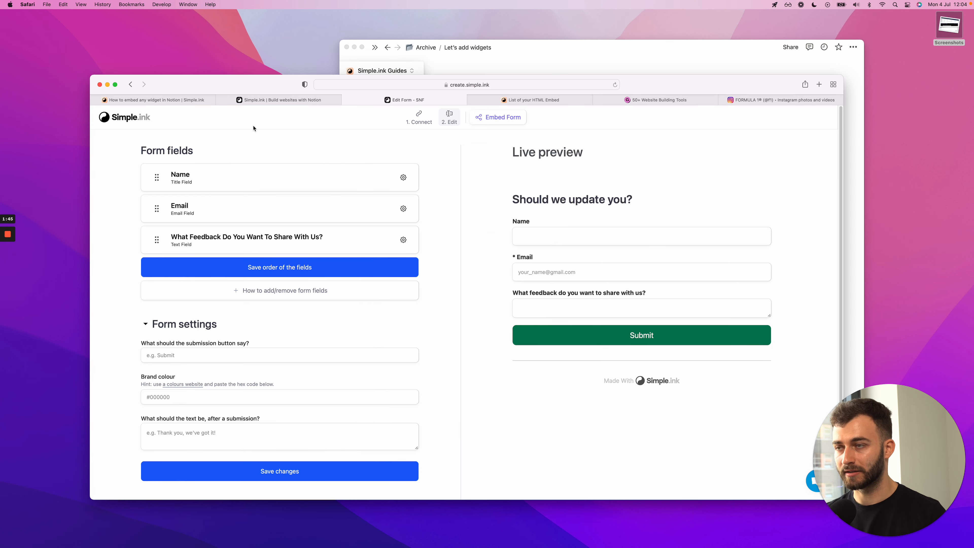
left_click(263, 100)
left_click(197, 100)
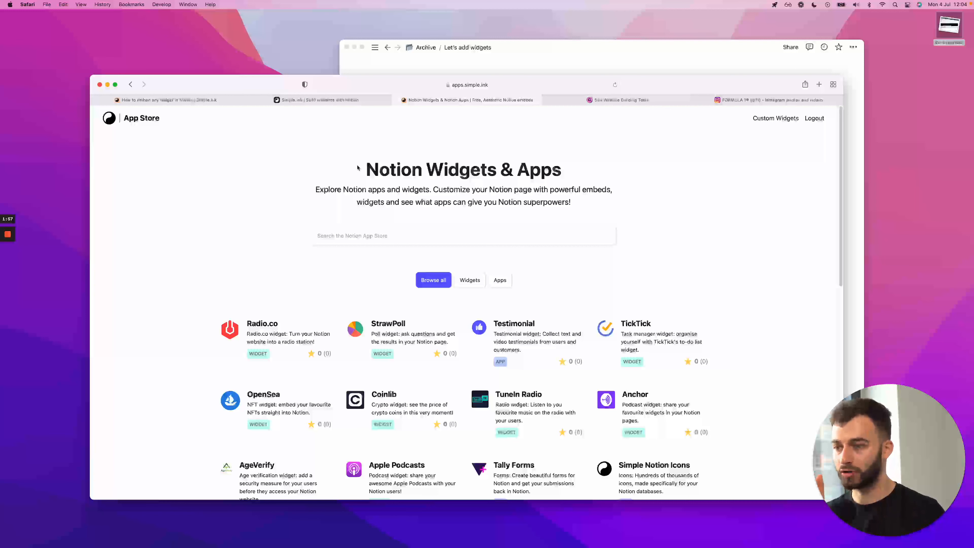
left_click(544, 65)
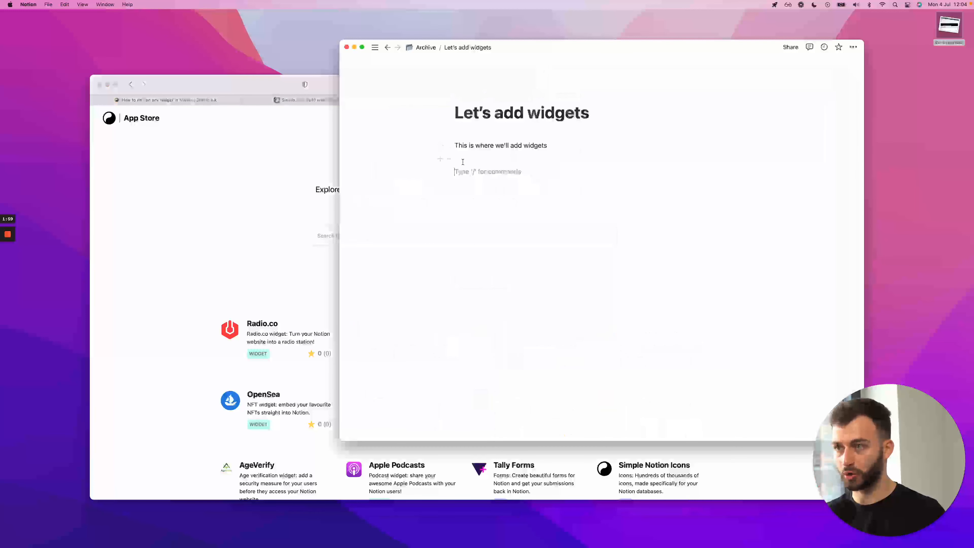
left_click(297, 163)
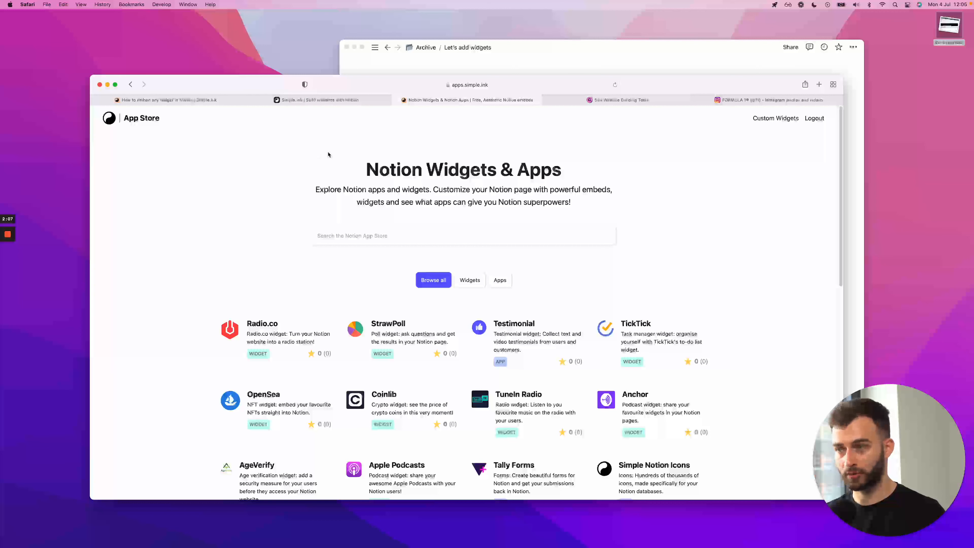
left_click(470, 280)
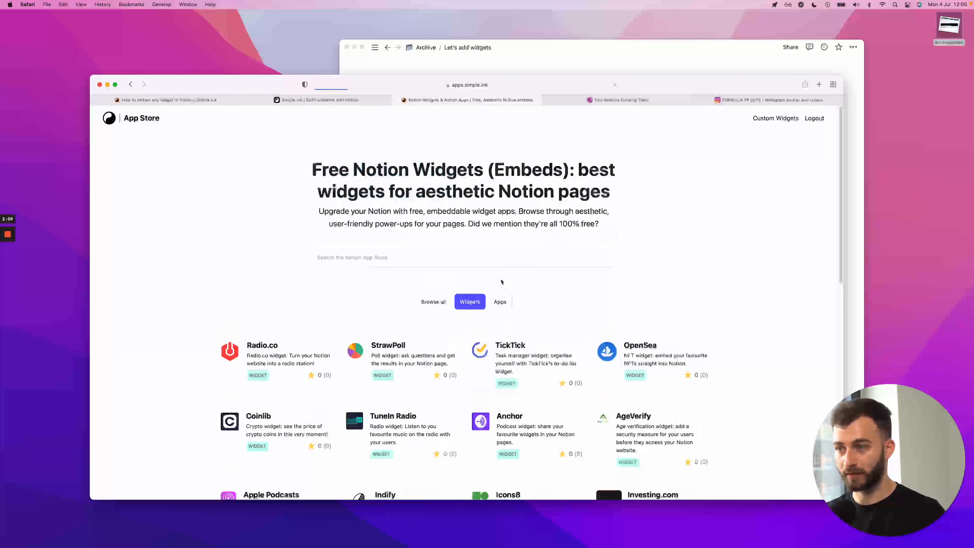
left_click(499, 301)
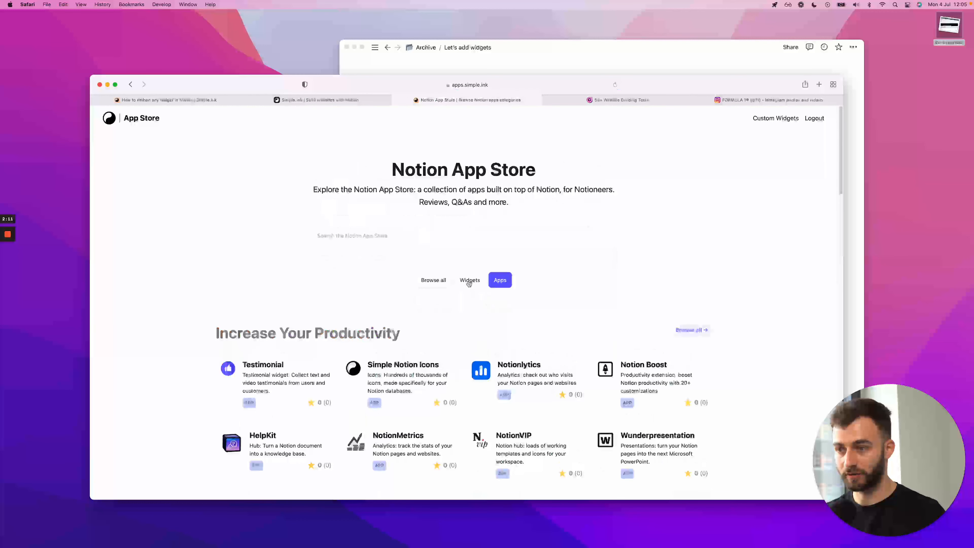
Step: Open the Custom Widgets area of the Notion App Store and start a new custom HTML widget
left_click(441, 282)
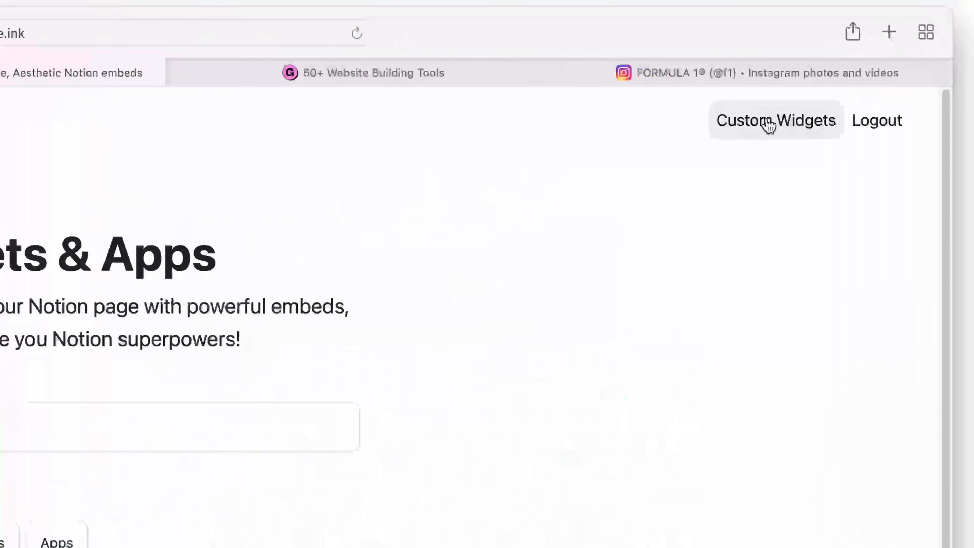
left_click(769, 124)
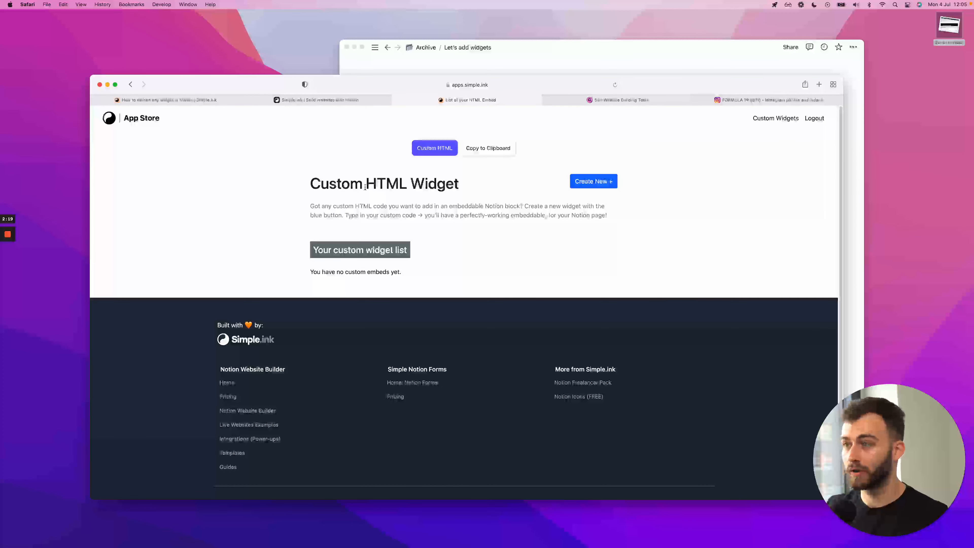
left_click(581, 183)
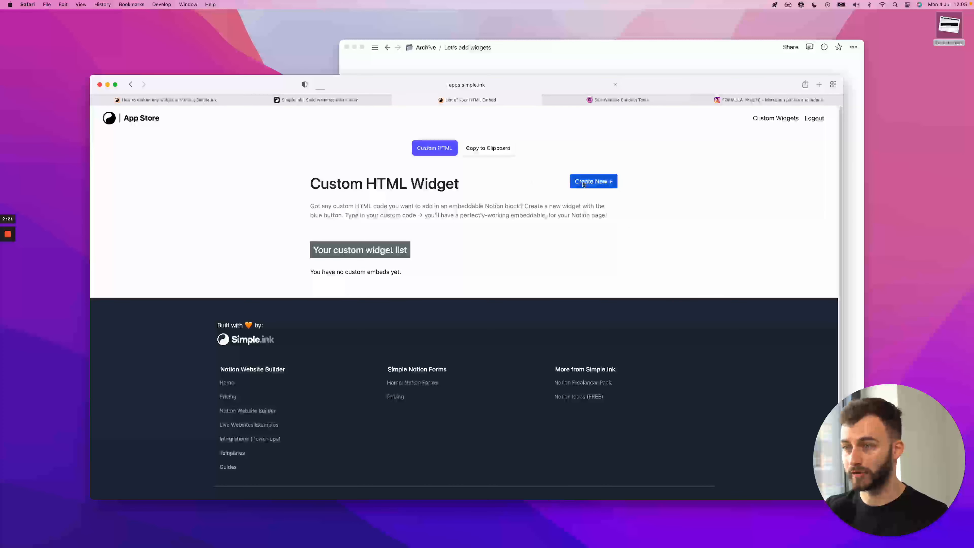
Step: Copy the embed code, with caption included, of Formula 1's 2022 Team Standings post on Instagram
left_click(735, 101)
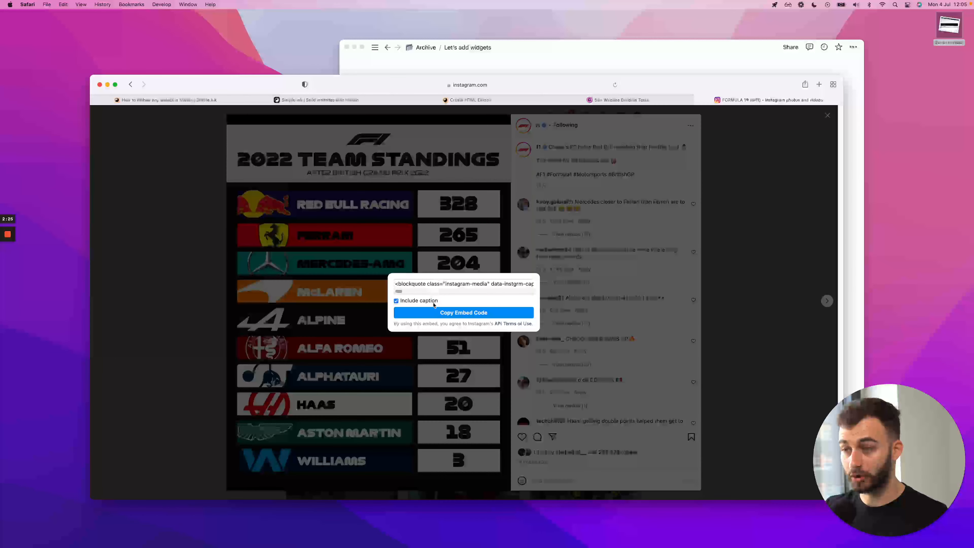
left_click(431, 313)
left_click(208, 223)
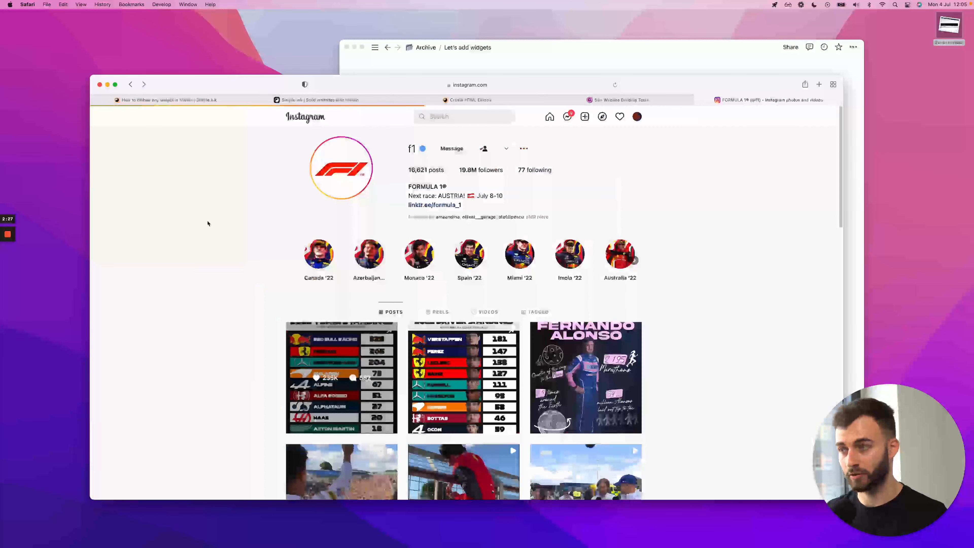
left_click(343, 344)
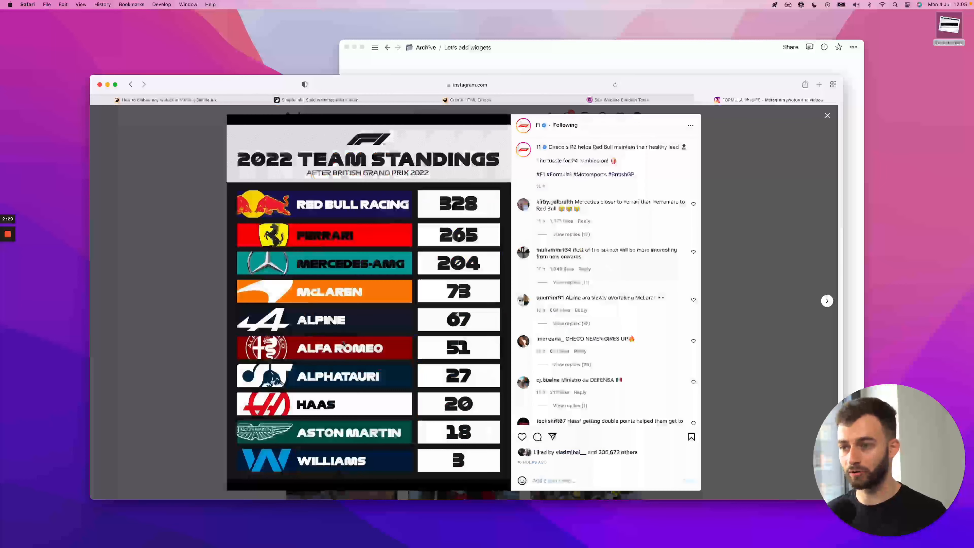
left_click(691, 127)
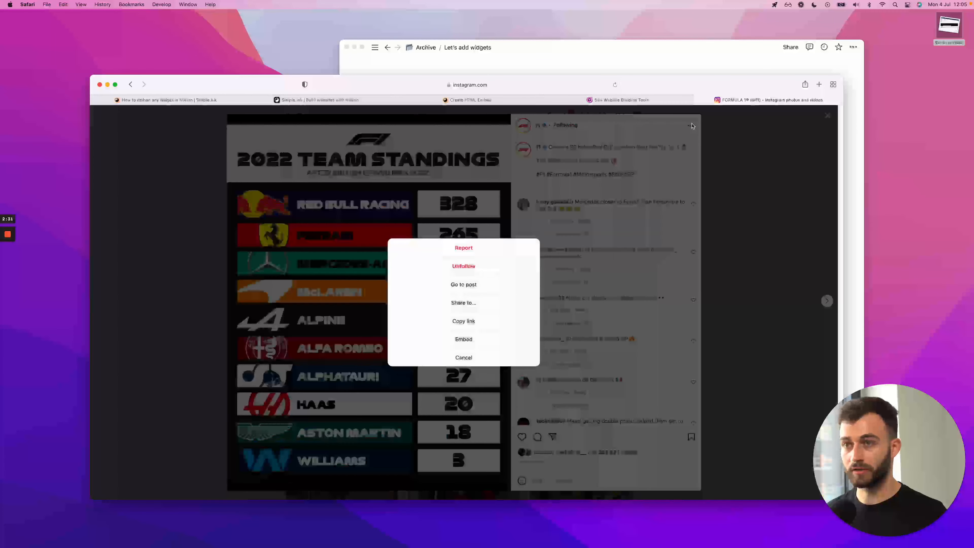
left_click(465, 344)
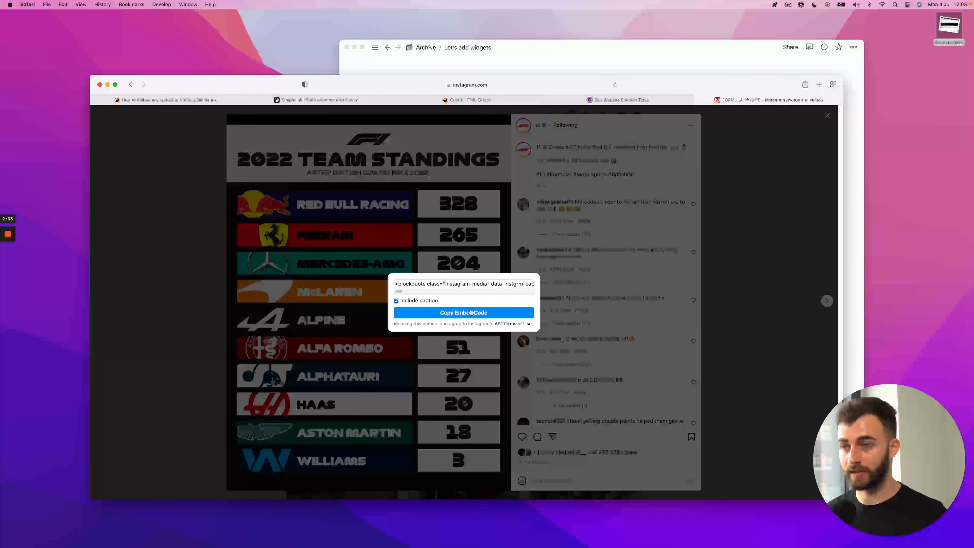
left_click(471, 313)
Step: Try to create an HTML embed titled "Instagram Embed F1" from the copied Instagram embed code
left_click(500, 101)
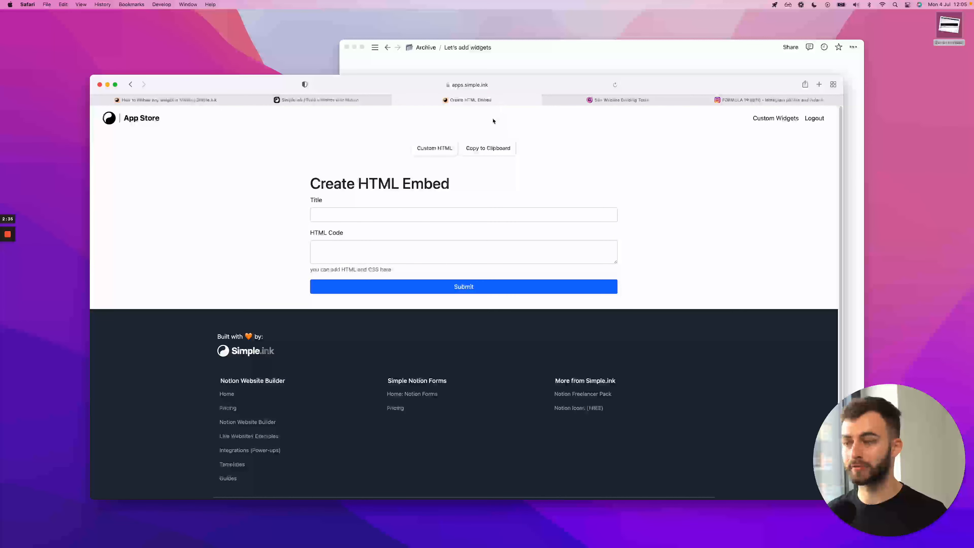
left_click(614, 263)
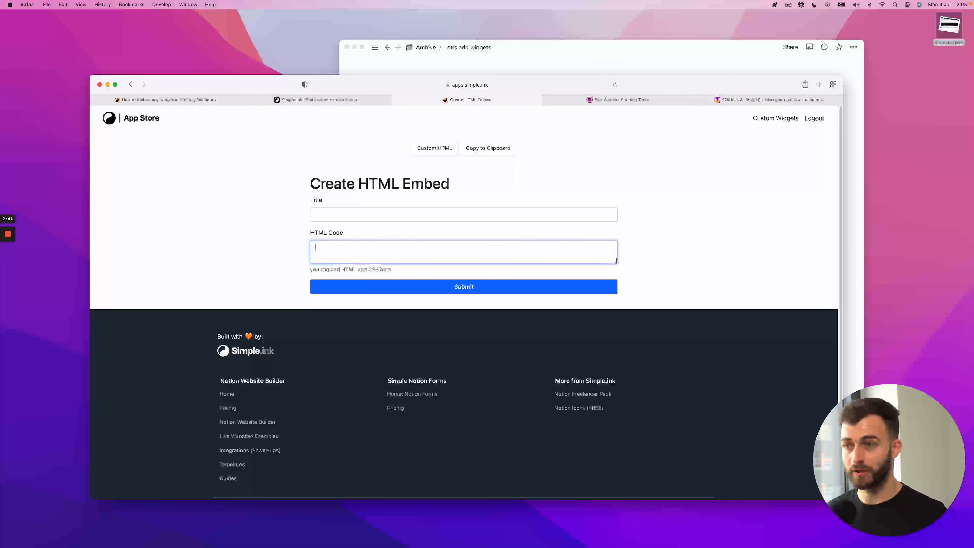
key("super+v")
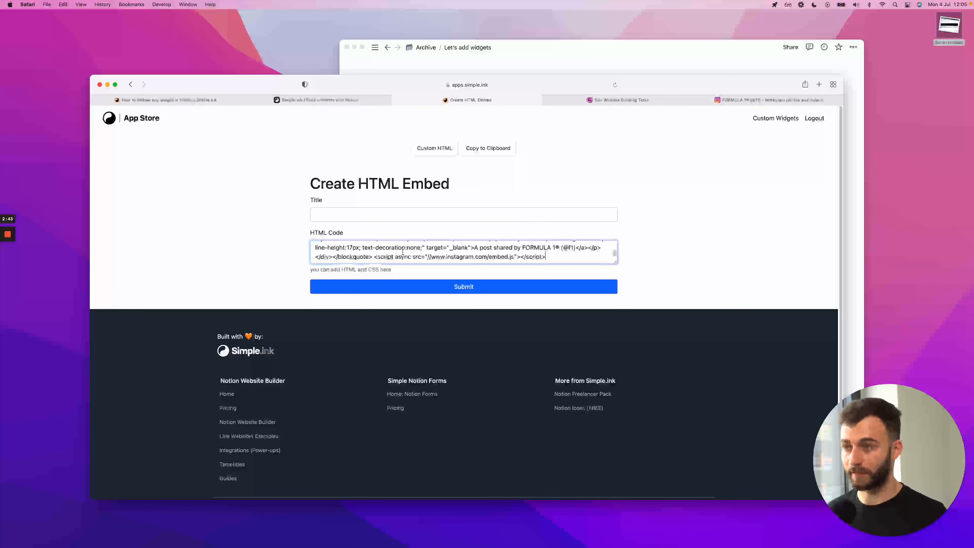
scroll(401, 246, "up", 10)
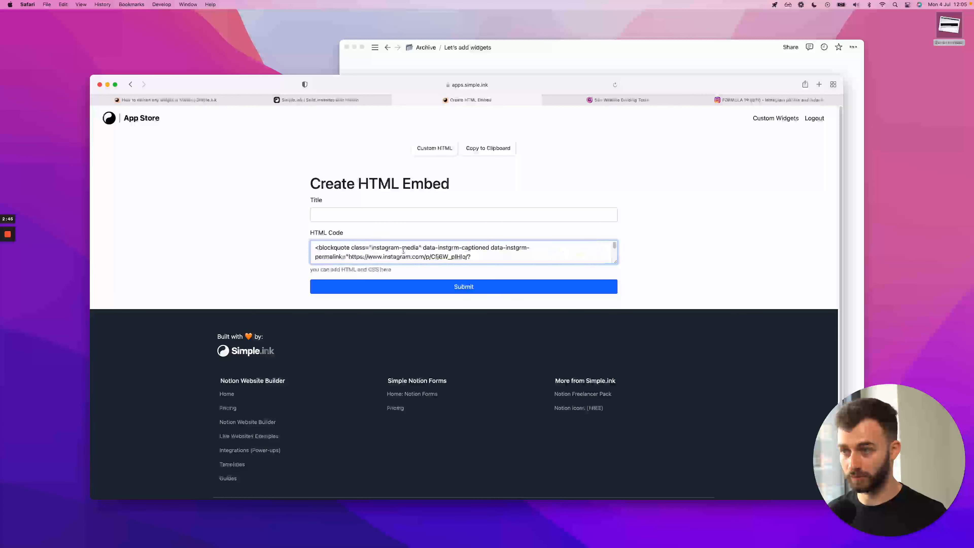
left_click(404, 215)
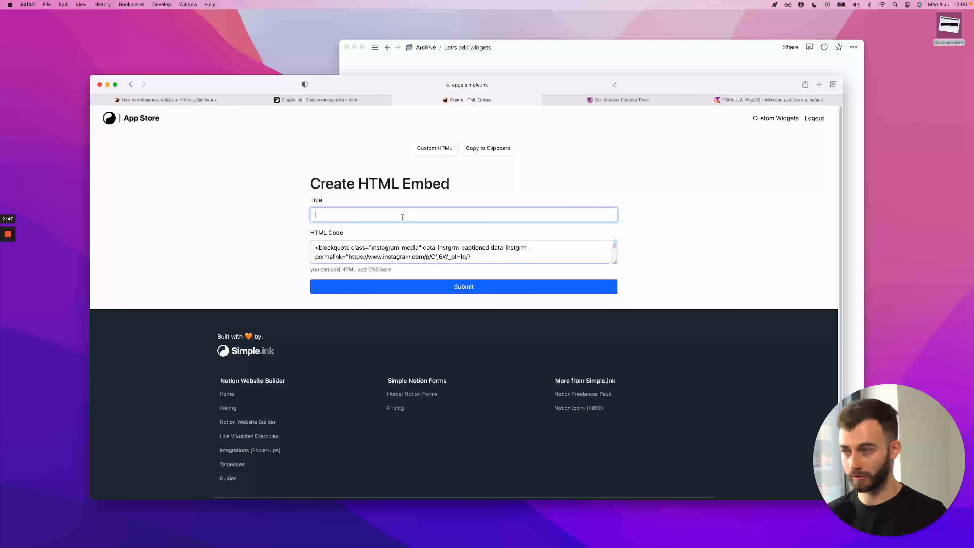
type("Instagram Embed F1")
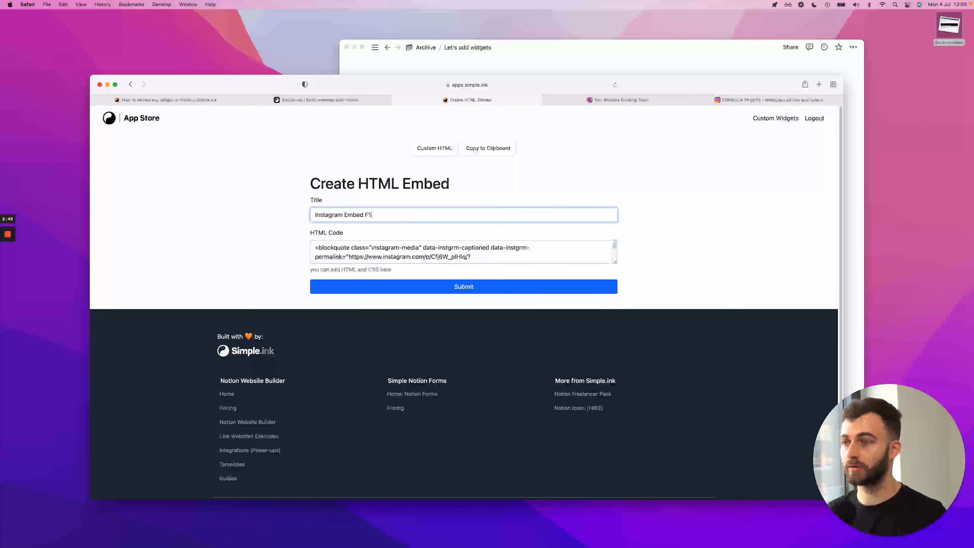
left_click(428, 250)
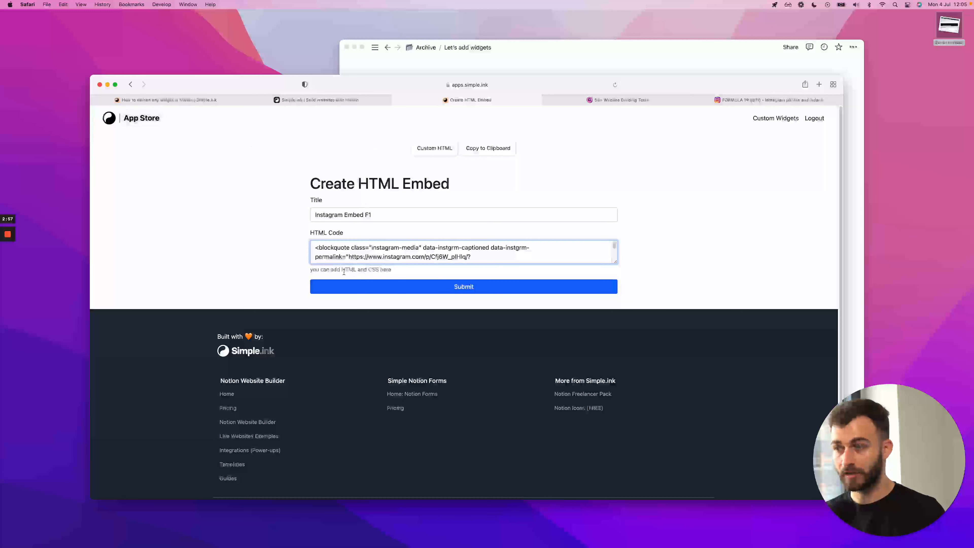
left_click(380, 286)
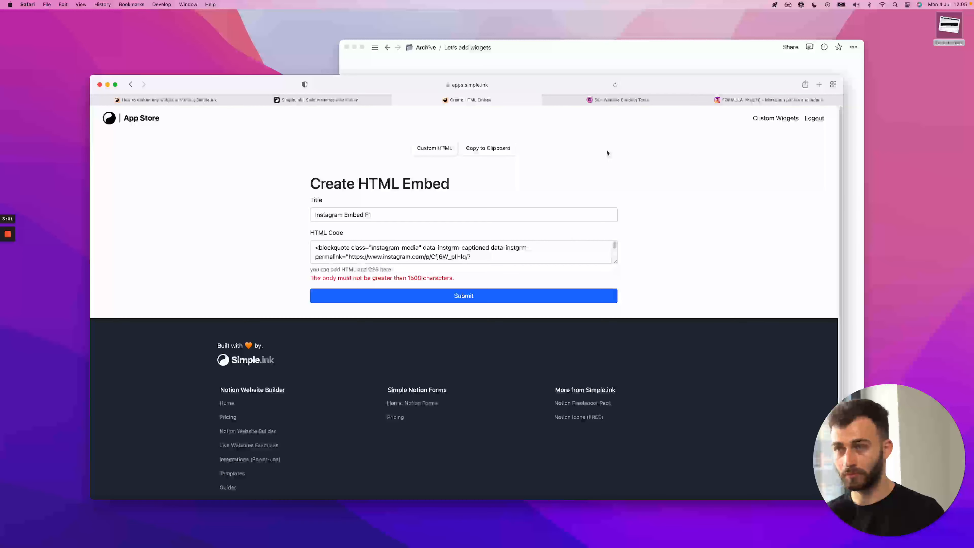
Step: Copy the Modal Overlay embed code of the "50+ Website Building Tools" product on Gumroad
left_click(617, 99)
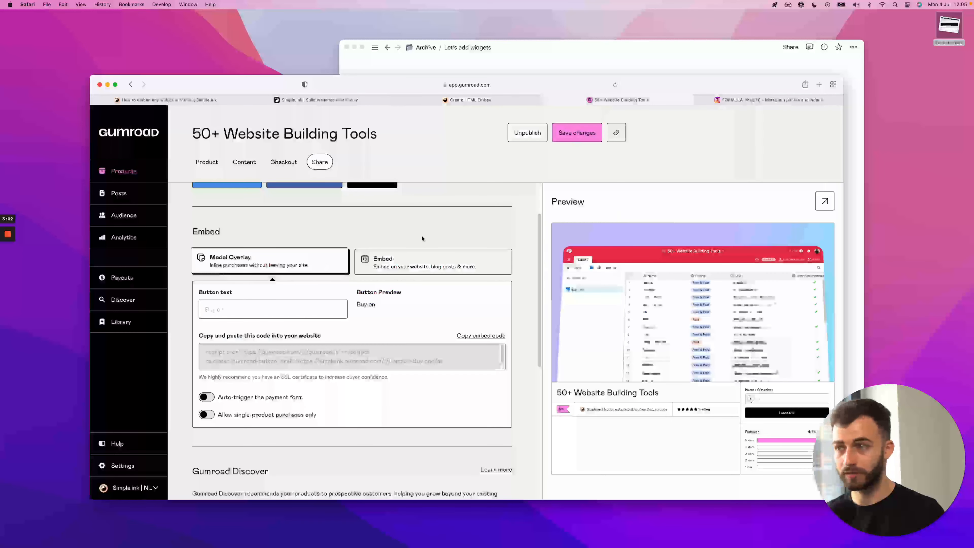
left_click(743, 98)
left_click(633, 99)
left_click(468, 335)
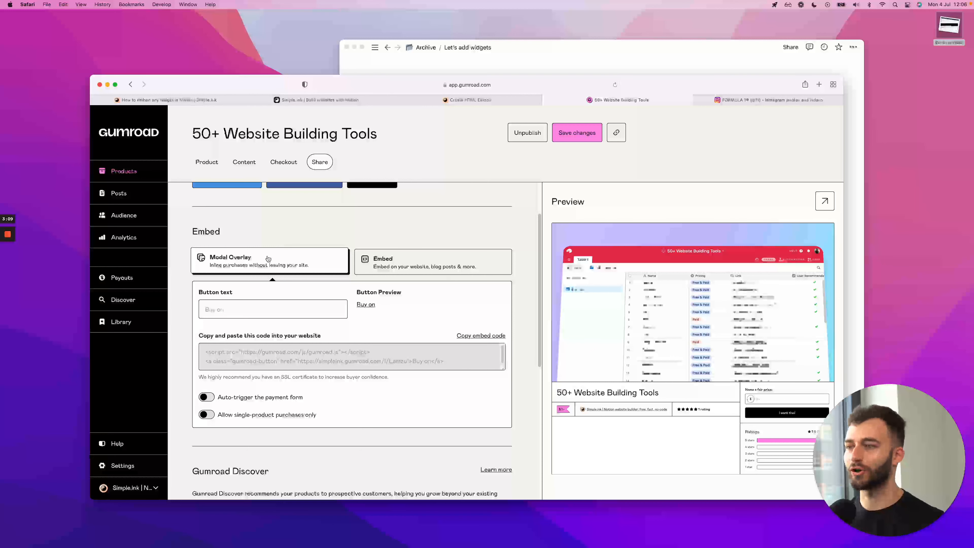
left_click(480, 100)
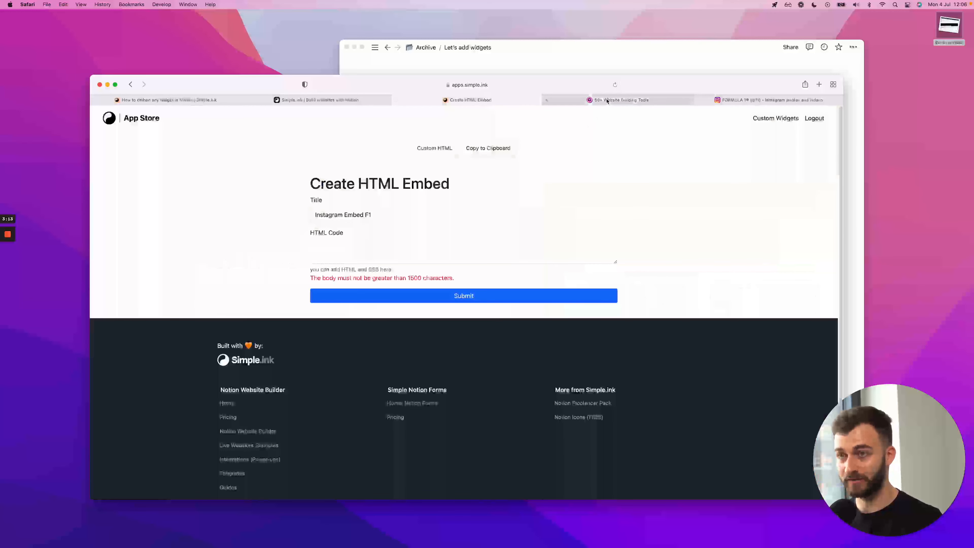
left_click(653, 103)
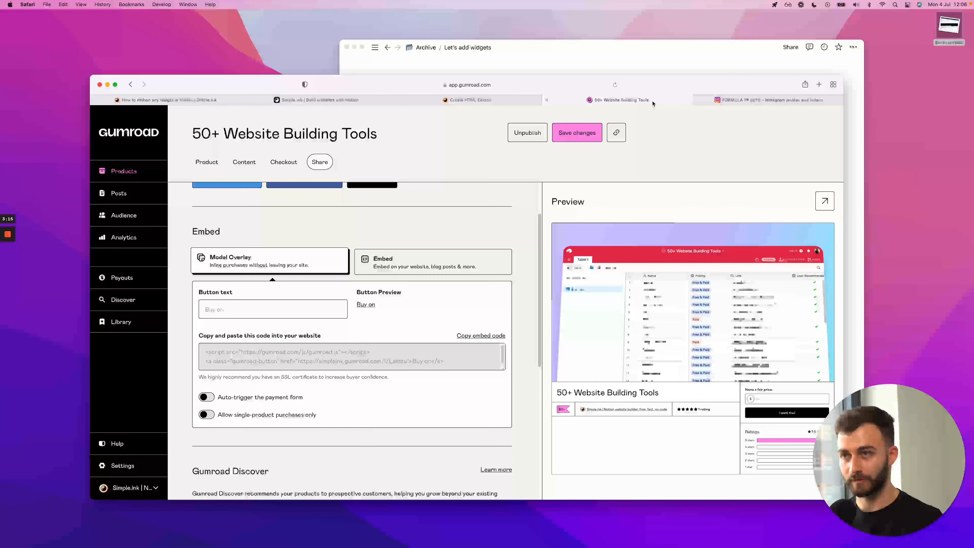
left_click(473, 349)
Step: Create the HTML embed in the Notion App Store with the title "Gumroad Button" and the copied Gumroad code
left_click(466, 100)
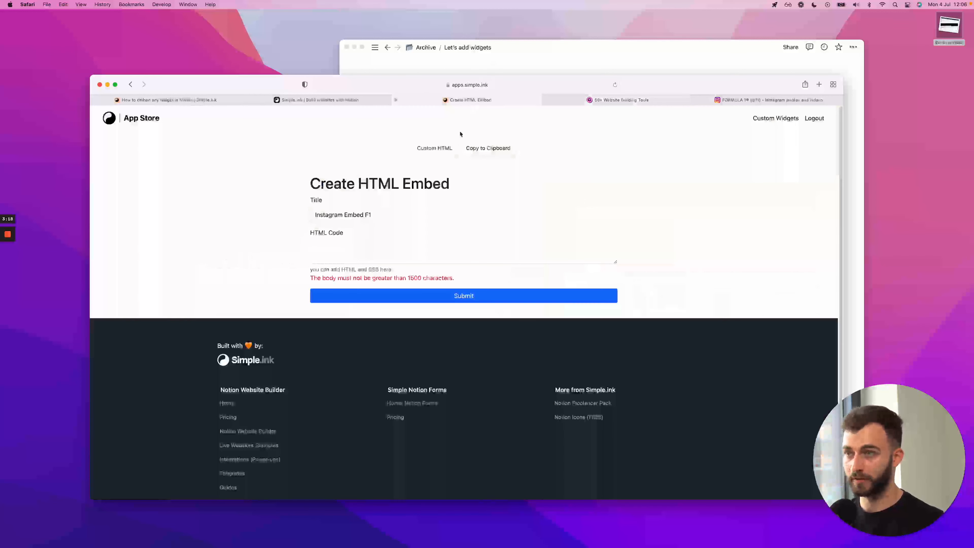
left_click(403, 208)
key("cmd+a")
type("Gumroad B")
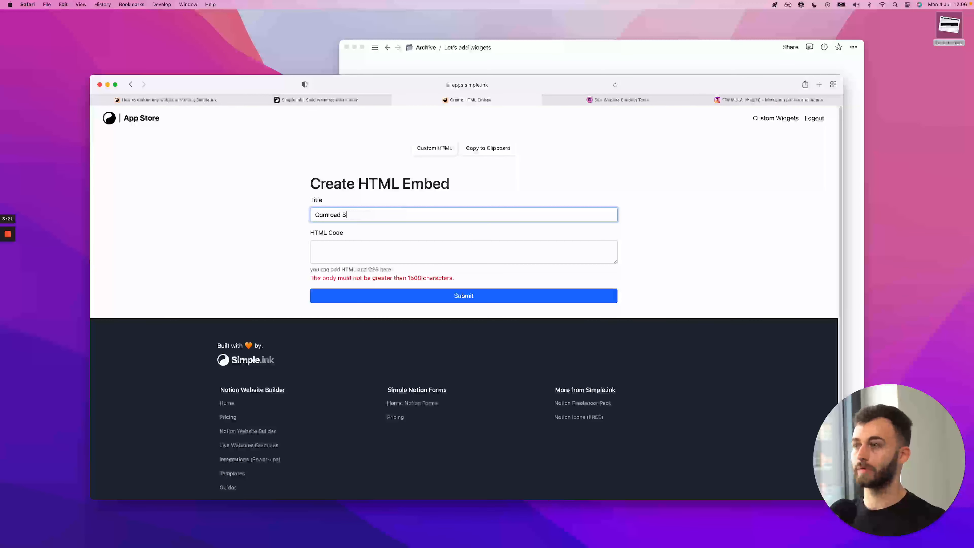
type("utton")
left_click(339, 254)
key("super+v")
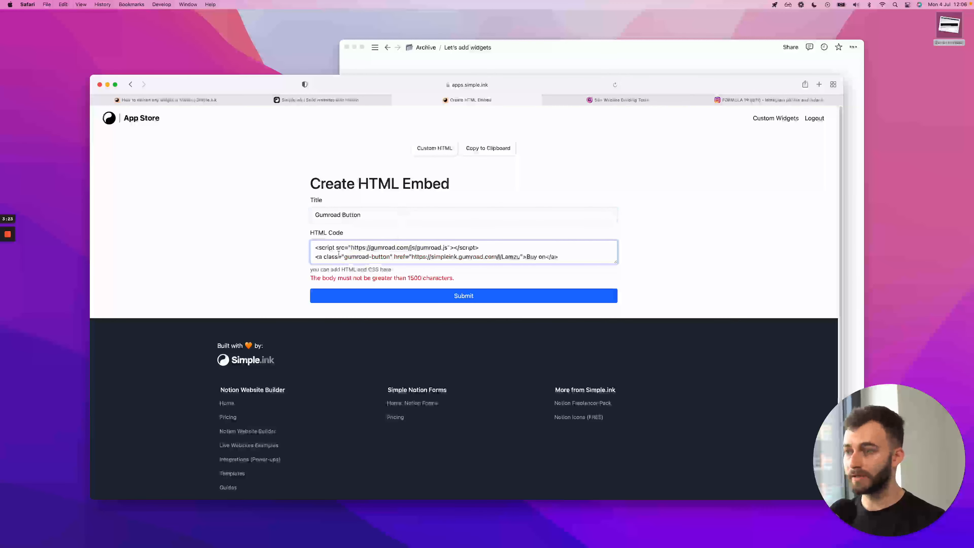
left_click(609, 99)
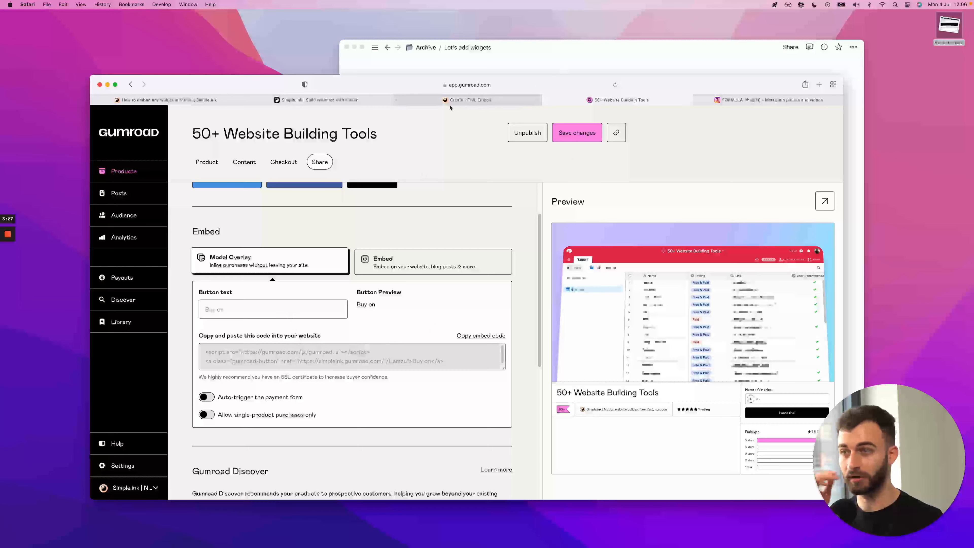
left_click(463, 100)
left_click(449, 294)
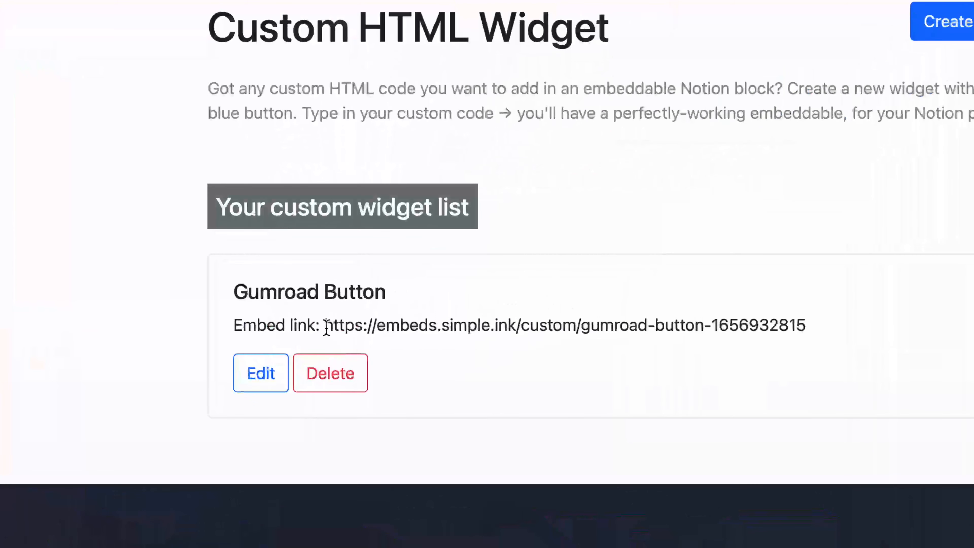
Step: Copy the Gumroad Button widget's embed link from the custom widget list
left_click_drag(326, 326, 780, 338)
right_click(752, 325)
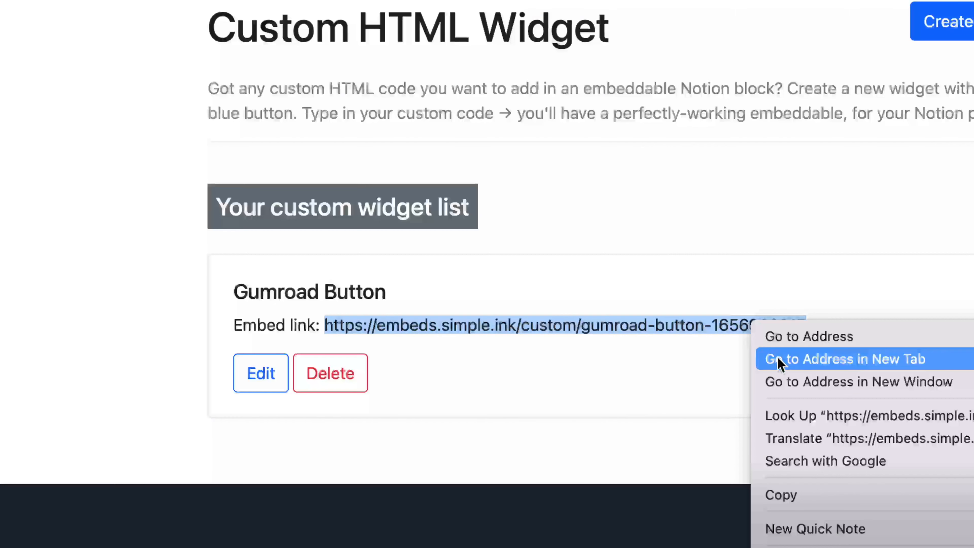
left_click(766, 493)
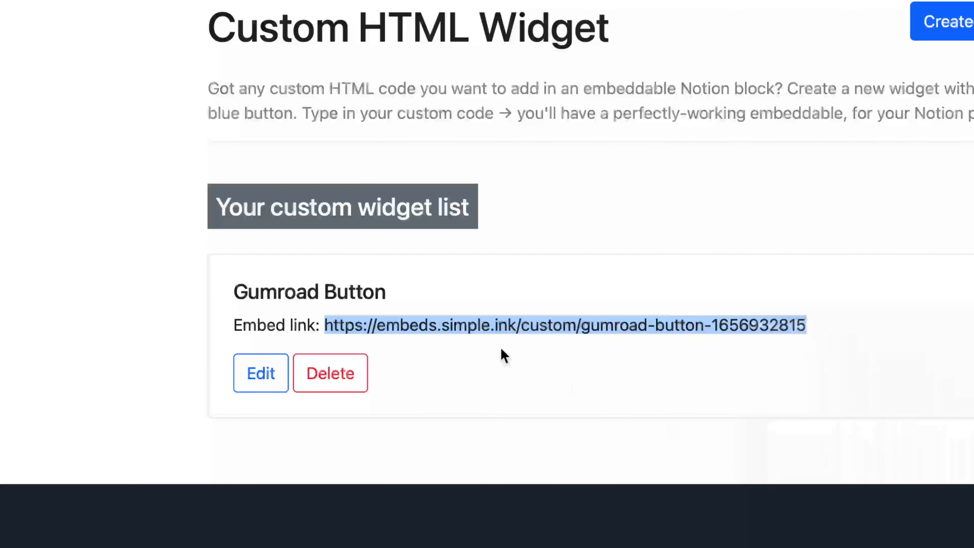
left_click(414, 321)
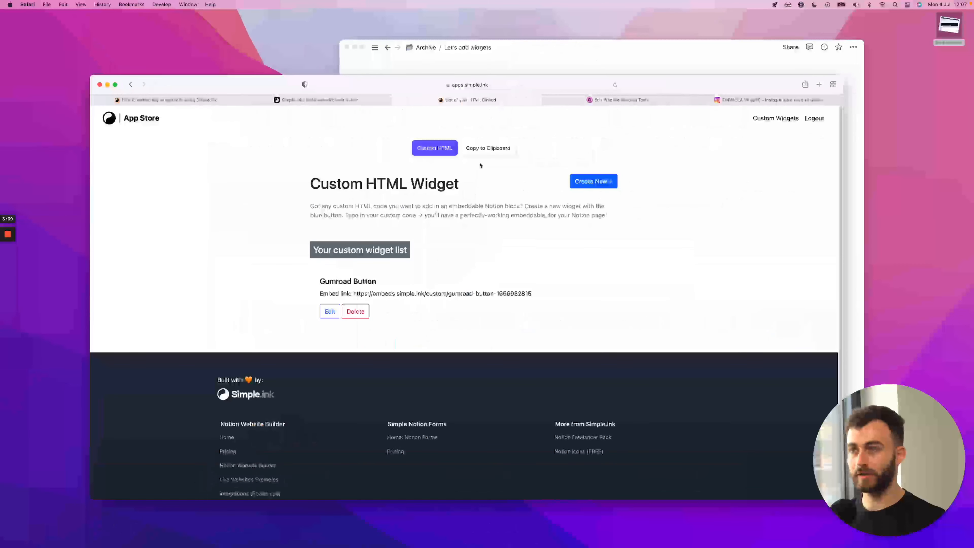
Step: Add an embed block to the "Let's add widgets" page in Notion, using the embed code copied directly from Gumroad
left_click(858, 137)
type("/embed")
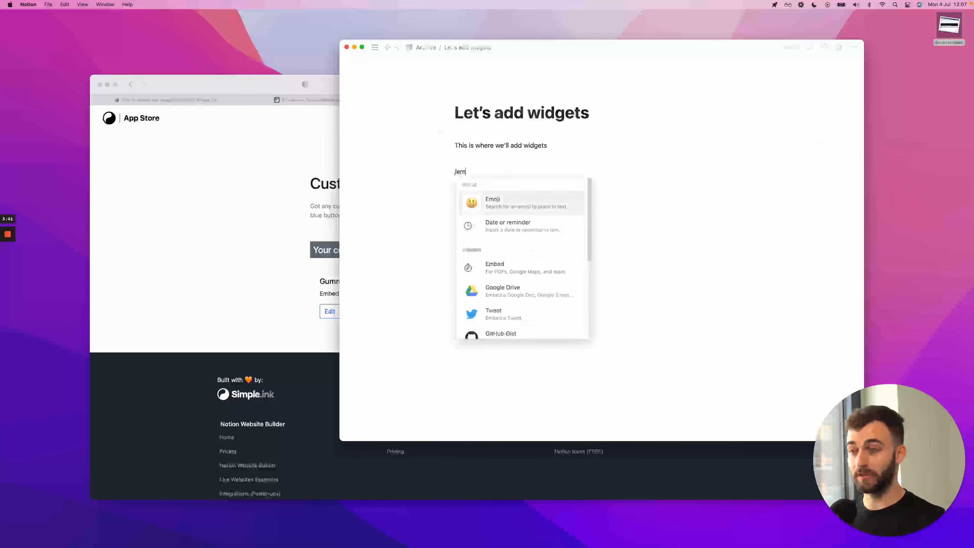
key("Return")
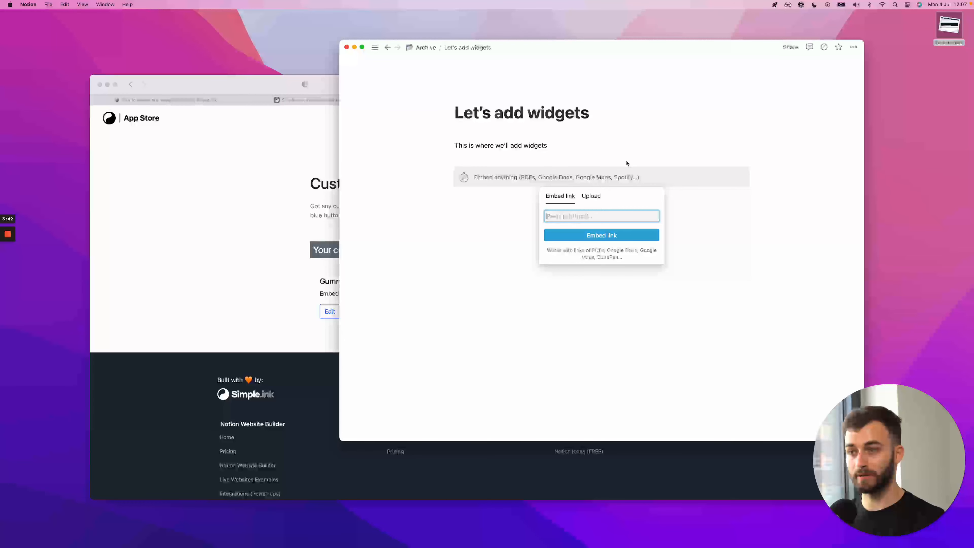
left_click(276, 192)
key("ctrl+Tab")
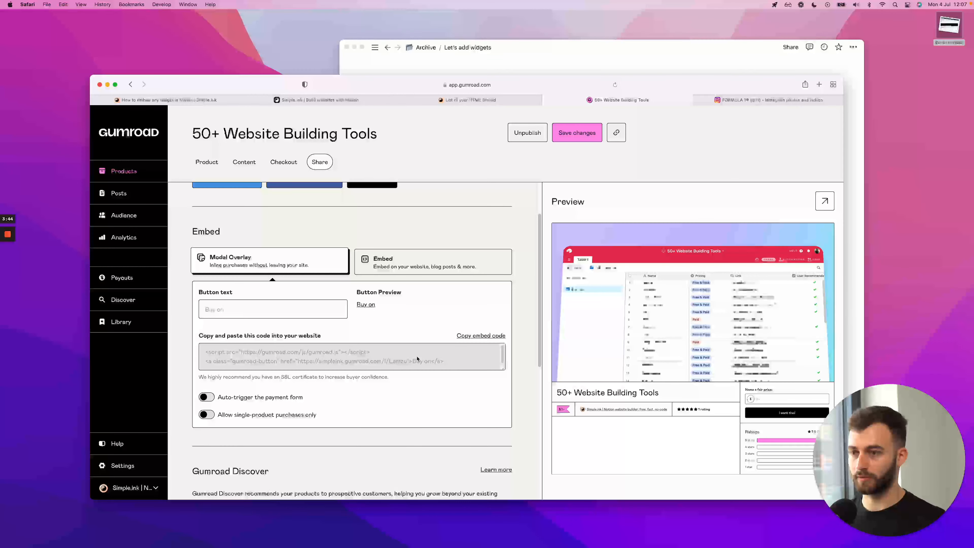
left_click(481, 335)
key("super+Tab")
key("super+v")
left_click(614, 235)
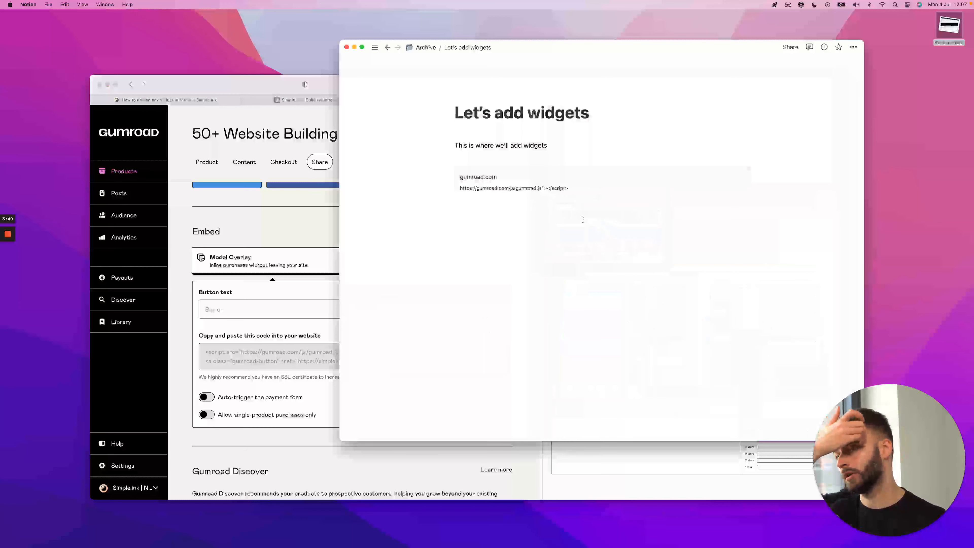
Step: Copy the Gumroad Button's embed link from the custom widget list in the Notion App Store
left_click(311, 218)
left_click(778, 70)
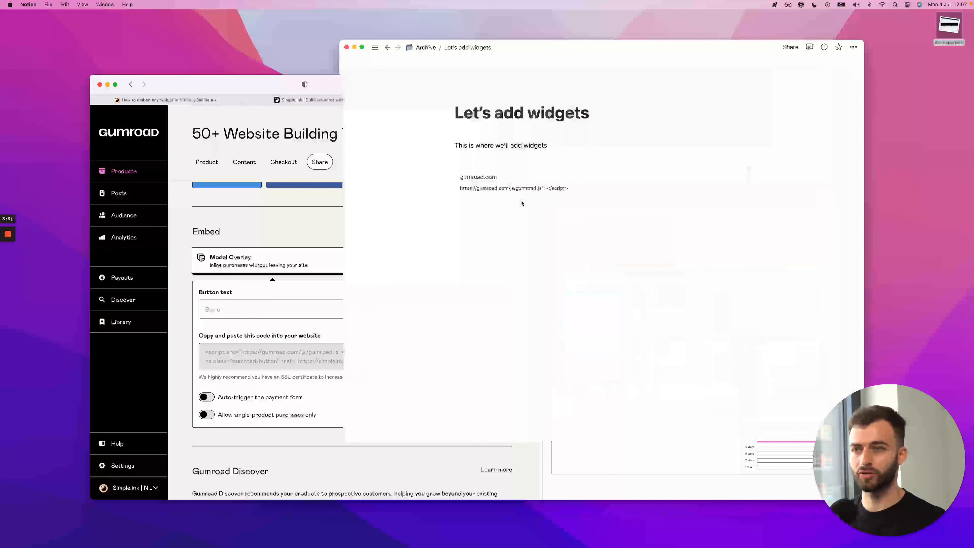
left_click(281, 218)
left_click(495, 100)
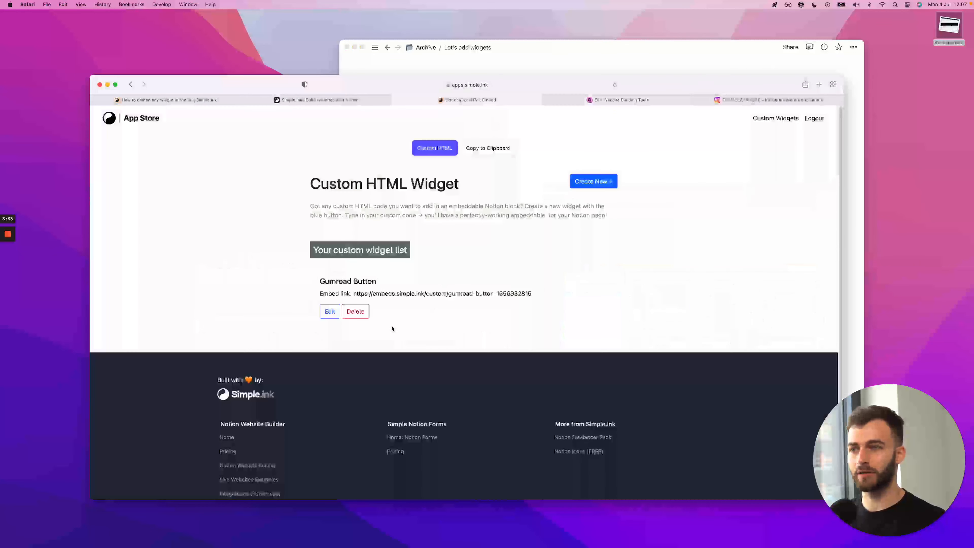
left_click_drag(355, 293, 544, 296)
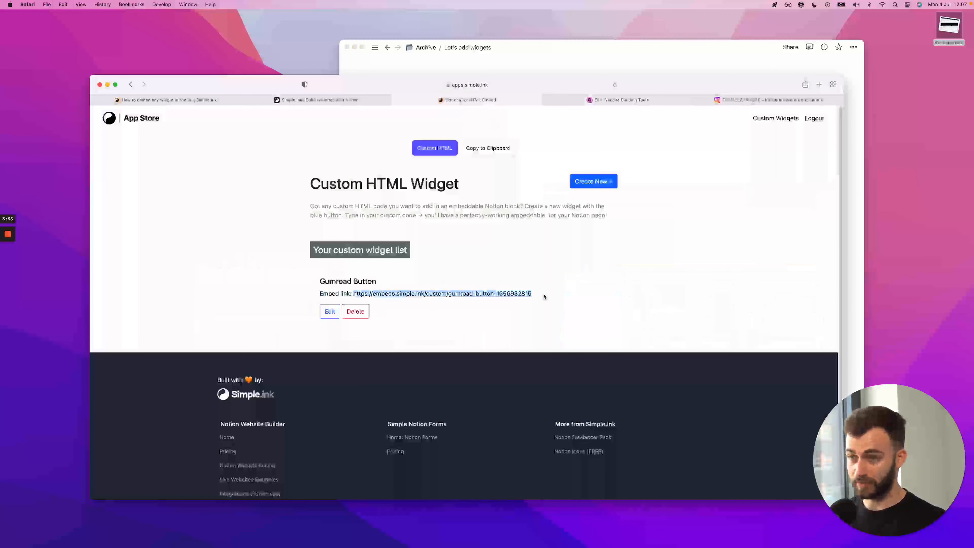
Step: Switch to Notion and delete the gumroad.com embed block from the "Let's add widgets" page
key("super+Tab")
left_click(449, 174)
key("BackSpace")
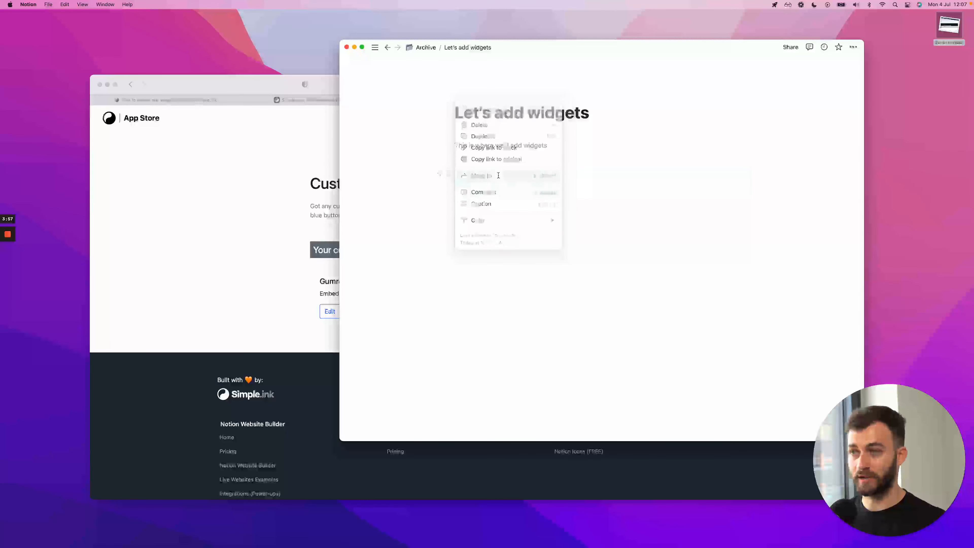
Step: Add an embed block below "This is where we'll add widgets" using the copied Simple.ink widget link
left_click(489, 183)
key("Return")
type("/emb")
key("Return")
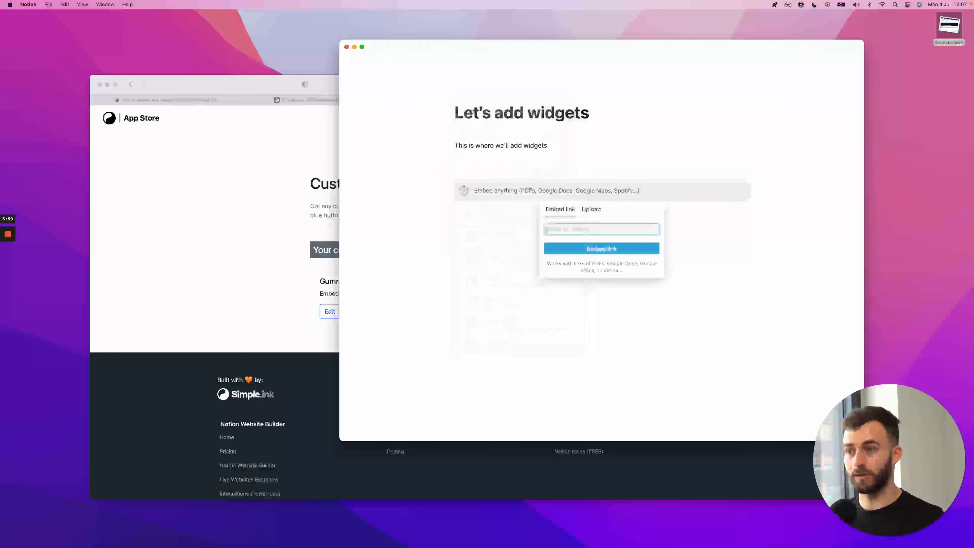
key("super+v")
left_click(602, 252)
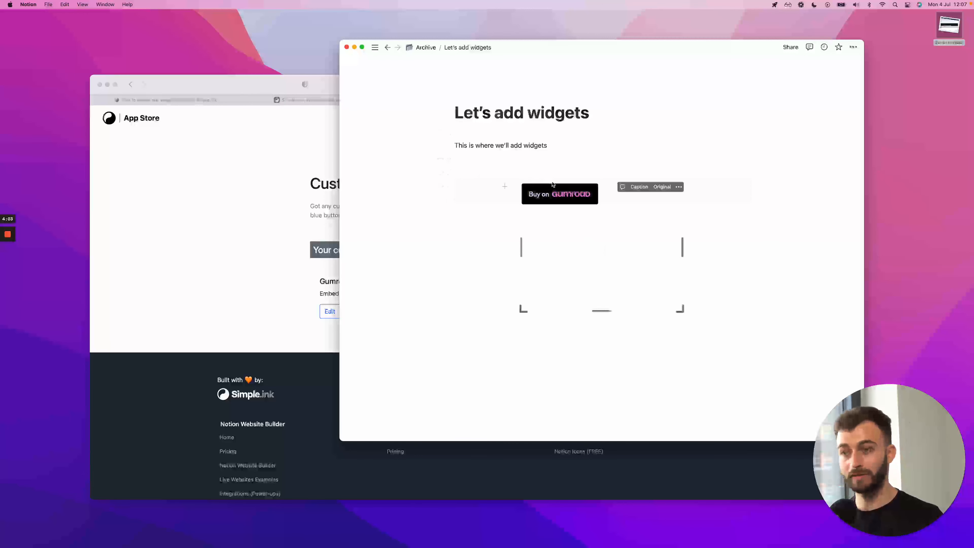
Step: Widen the Gumroad button embed to the full text width, reduce its height to fit the button, and add an empty line below it
left_click_drag(523, 241, 457, 240)
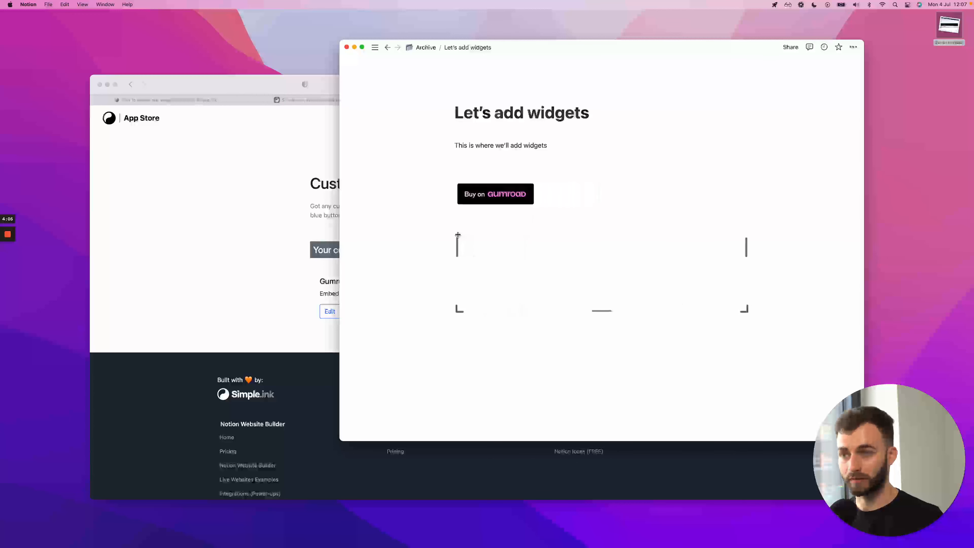
left_click_drag(603, 310, 583, 215)
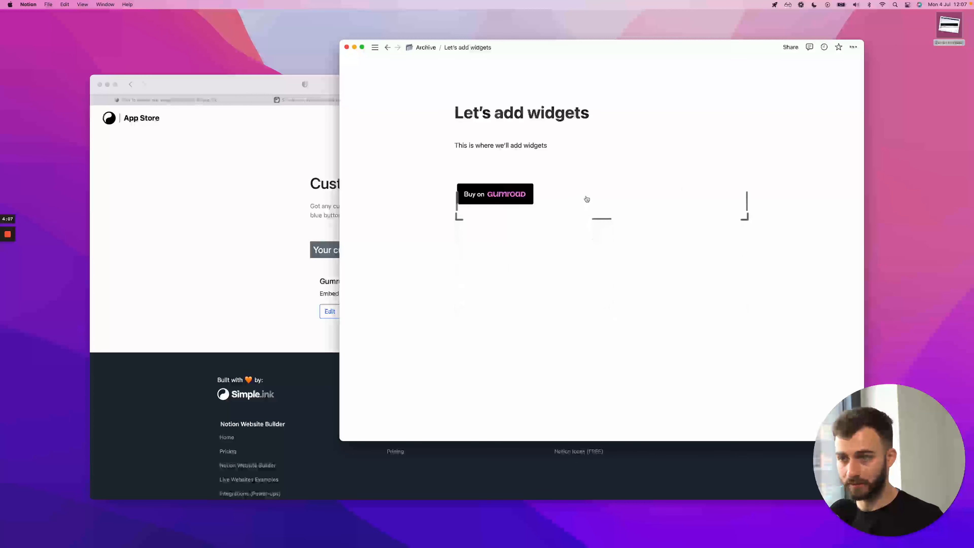
left_click(505, 151)
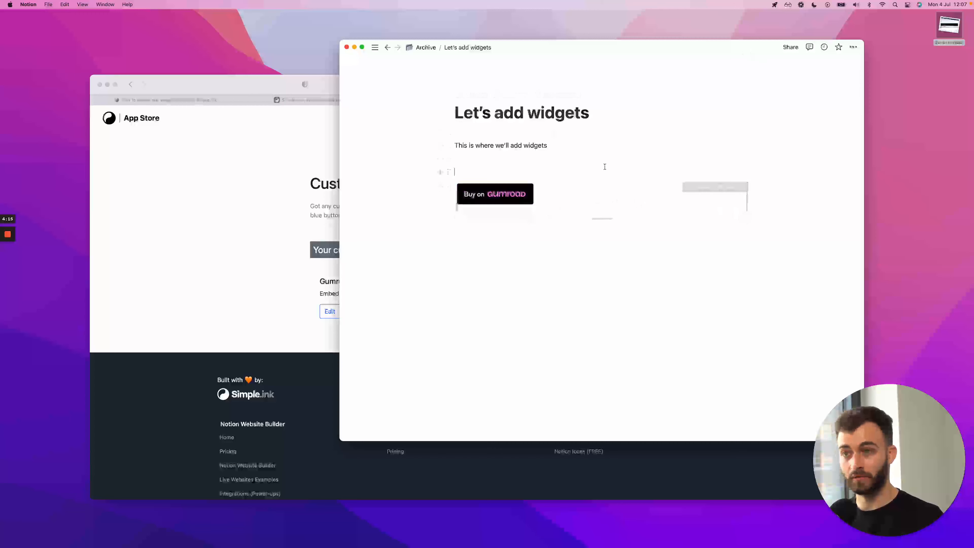
left_click(548, 265)
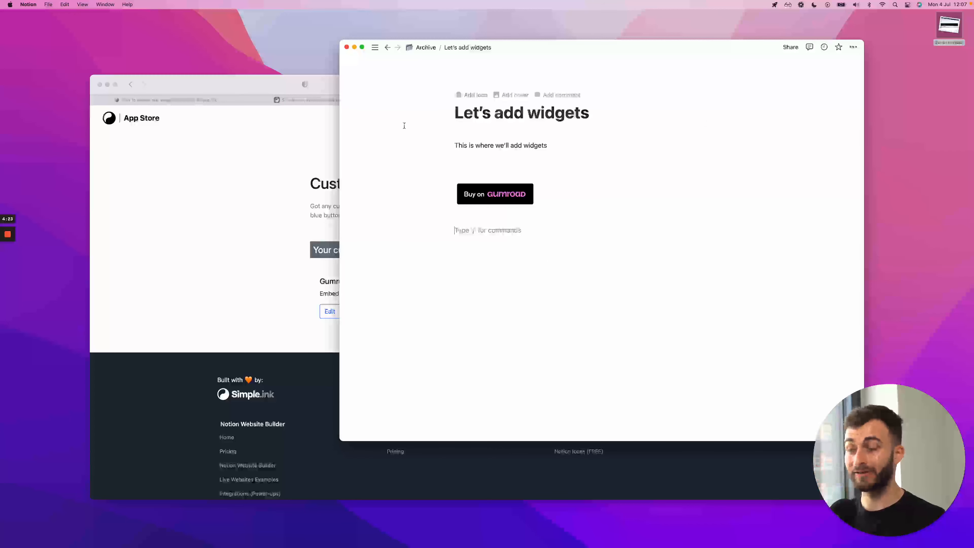
Step: Review the Simple.ink guide's instructions for embedding widget code through a Notion code block with #EMBED lines
left_click(241, 153)
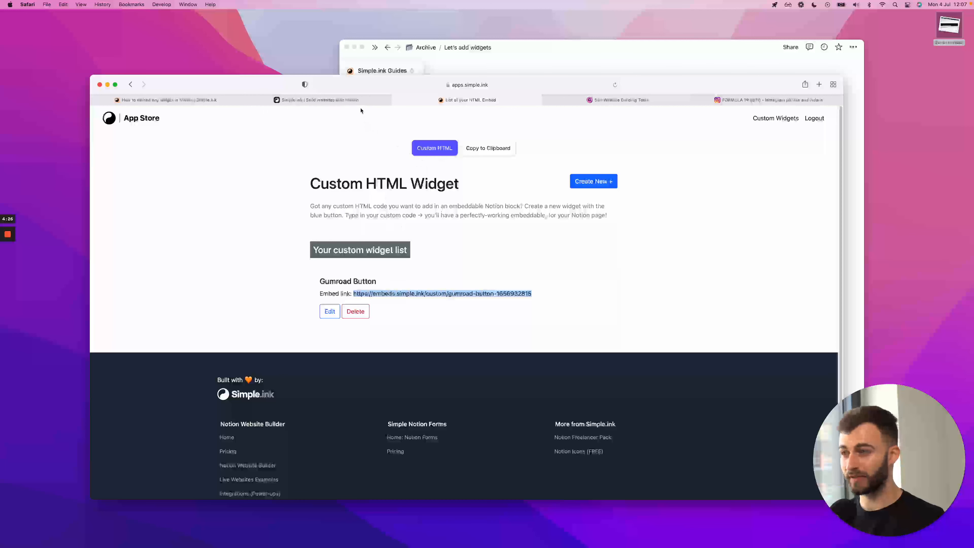
left_click(374, 100)
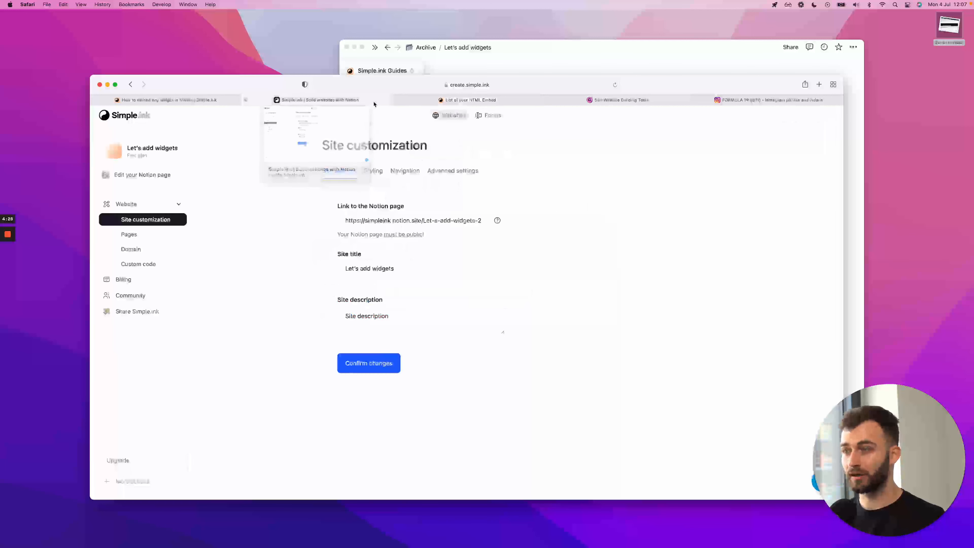
left_click(169, 99)
scroll(495, 293, "down", 6)
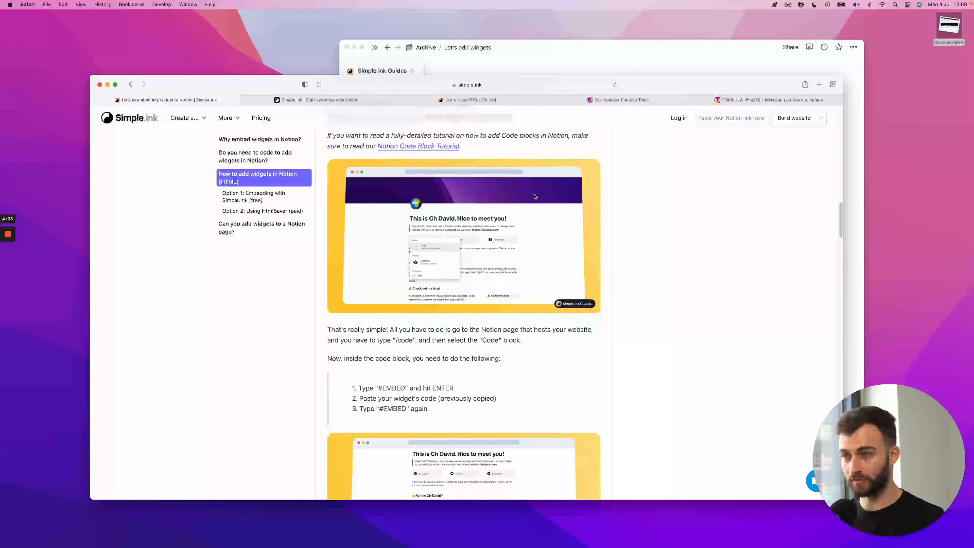
left_click_drag(843, 75, 673, 72)
scroll(279, 272, "down", 5)
scroll(280, 271, "up", 1)
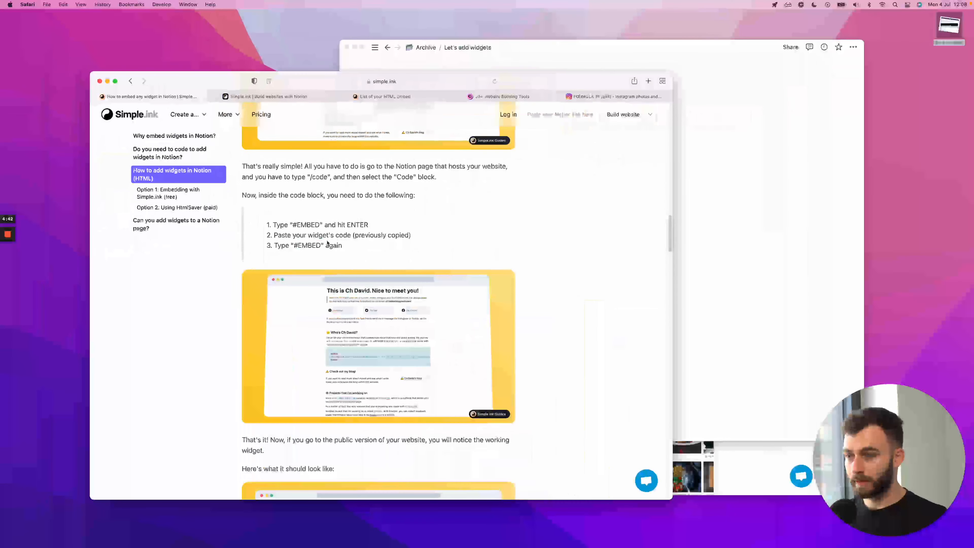
scroll(327, 243, "down", 5)
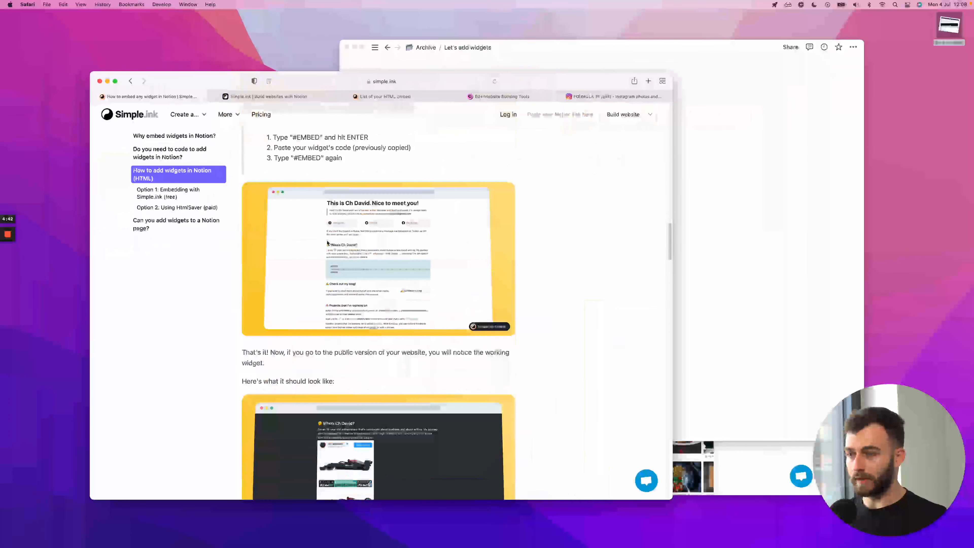
scroll(327, 243, "down", 7)
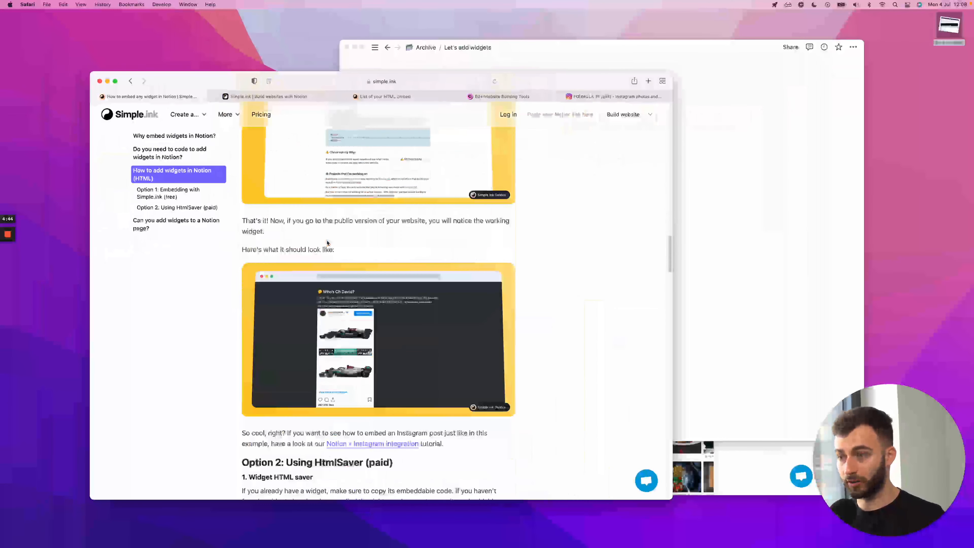
scroll(328, 243, "up", 2)
scroll(436, 226, "up", 7)
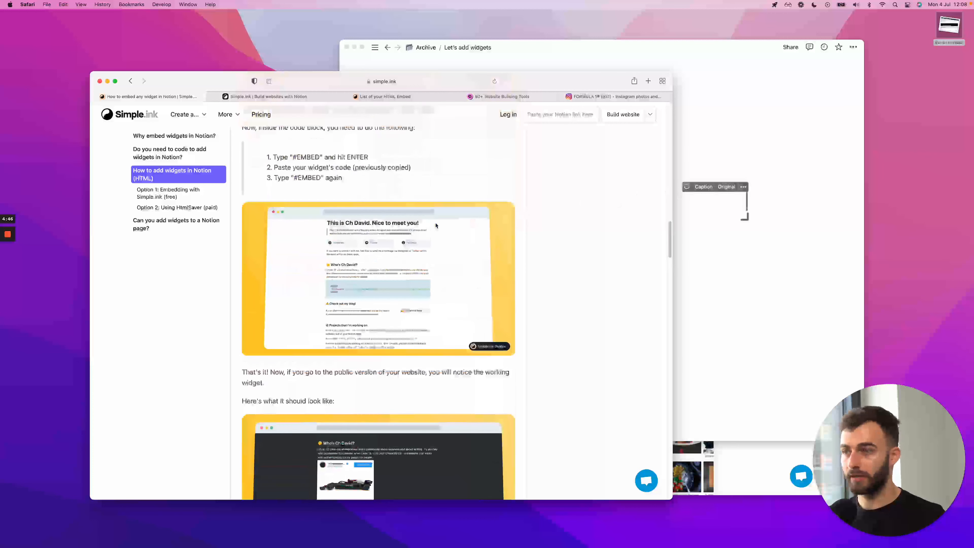
Step: Open simple.ink in a new browser tab, examine how it turns a Notion page into a website, and close the tab
left_click(265, 97)
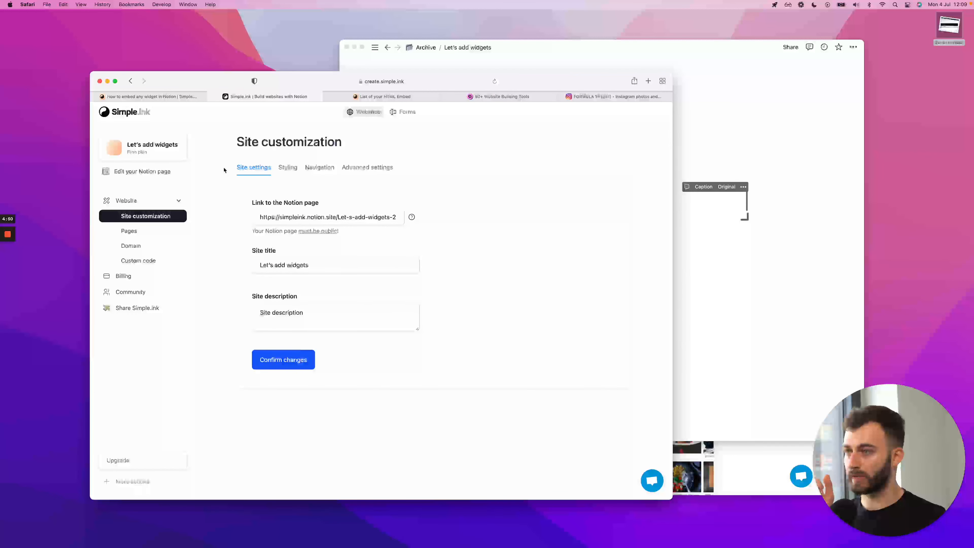
key("super+t")
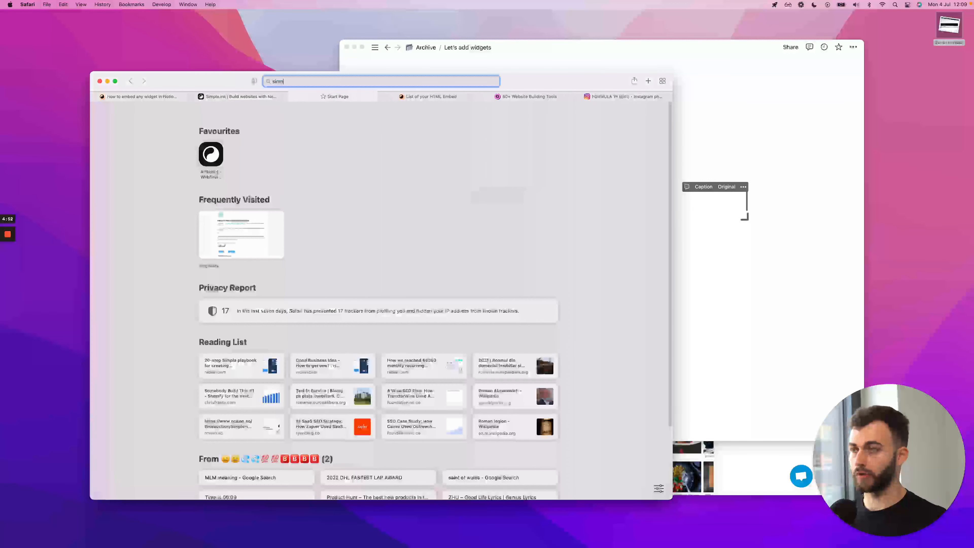
type("simple.ink")
key("Return")
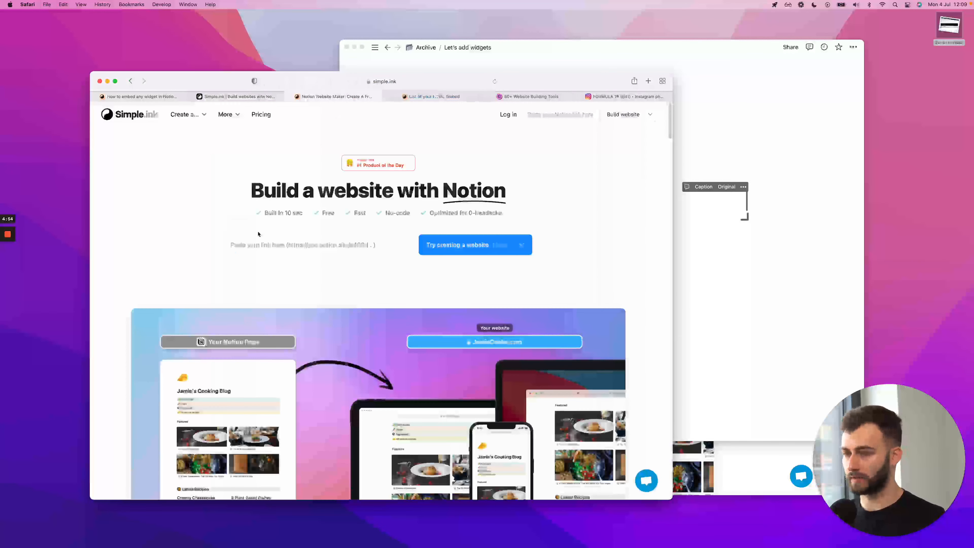
scroll(258, 234, "down", 6)
scroll(316, 196, "up", 6)
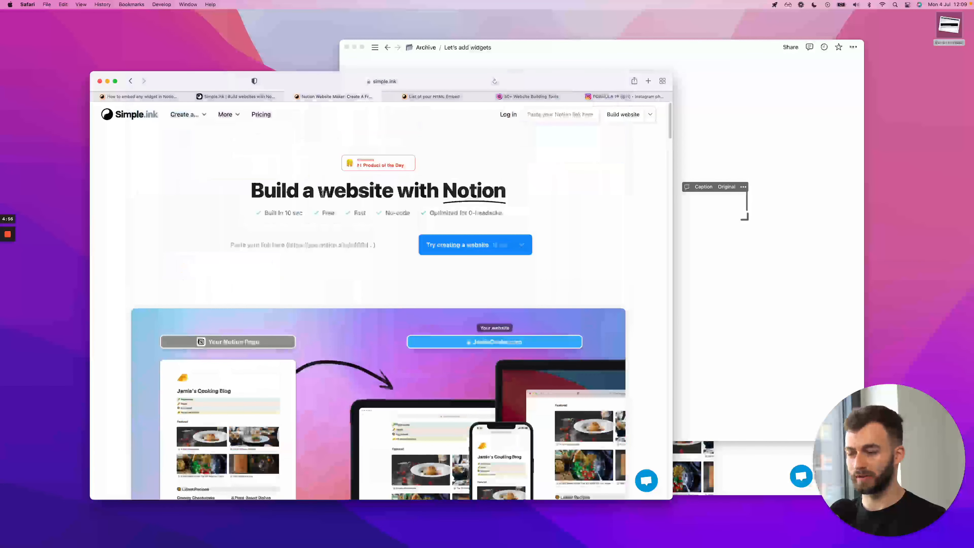
scroll(314, 231, "down", 12)
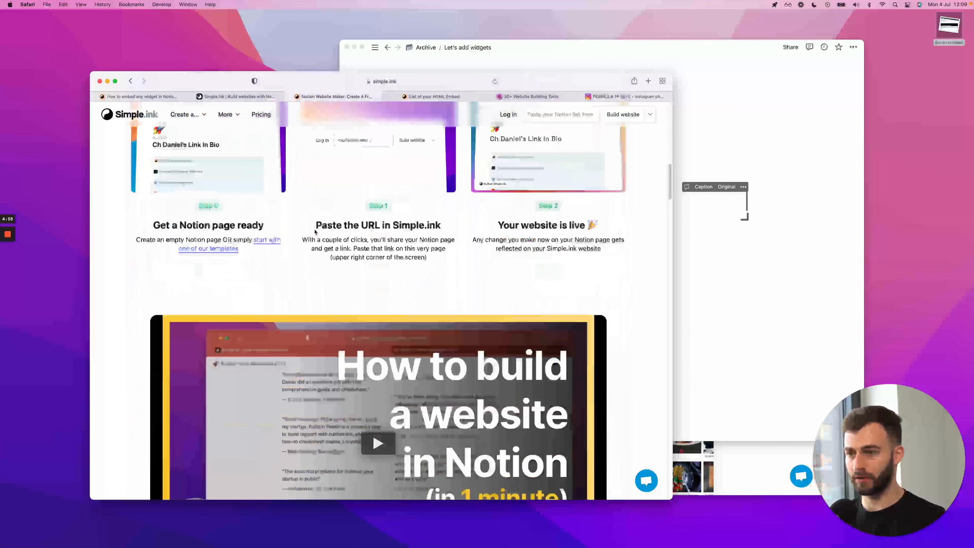
scroll(315, 232, "down", 6)
scroll(353, 269, "up", 3)
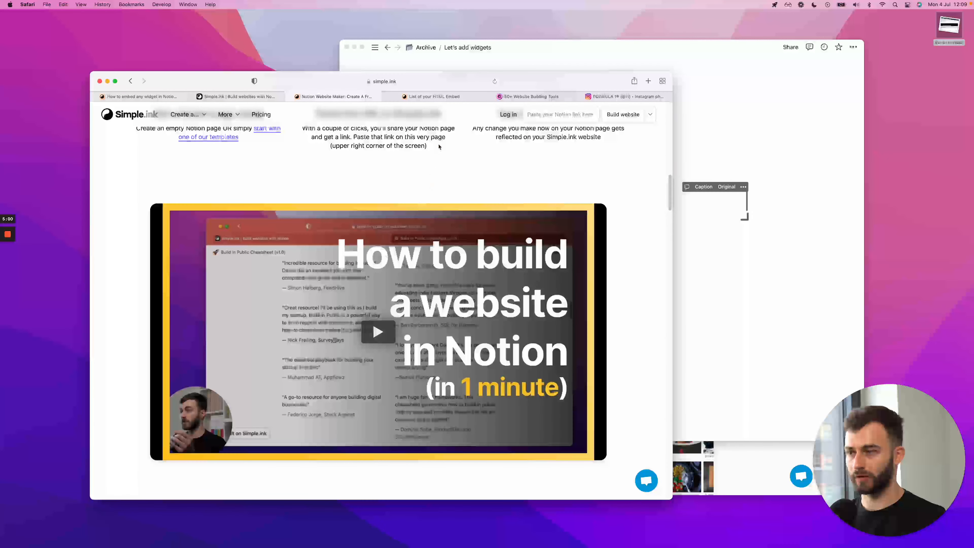
key("super+w")
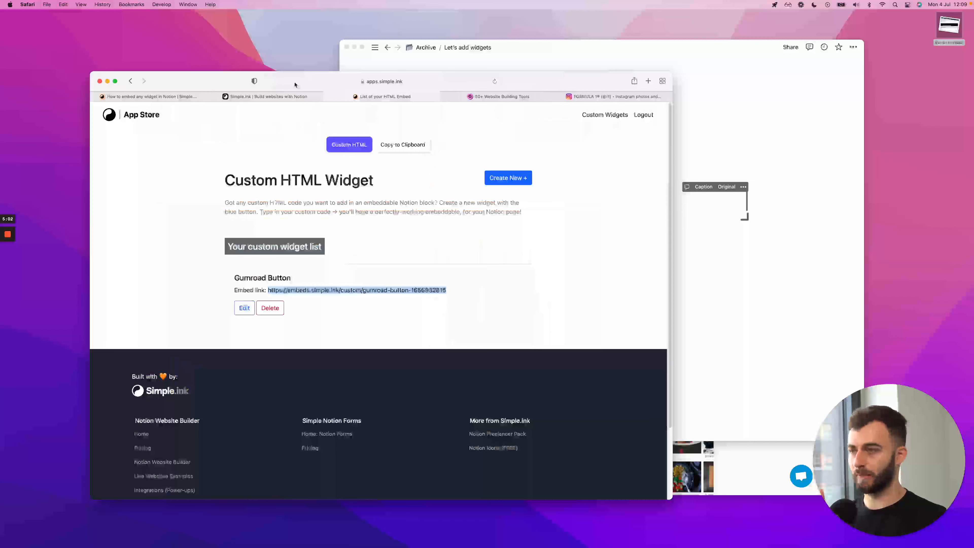
Step: Open the published "Let's add widgets" site from Simple.ink and try its Gumroad button
left_click(286, 97)
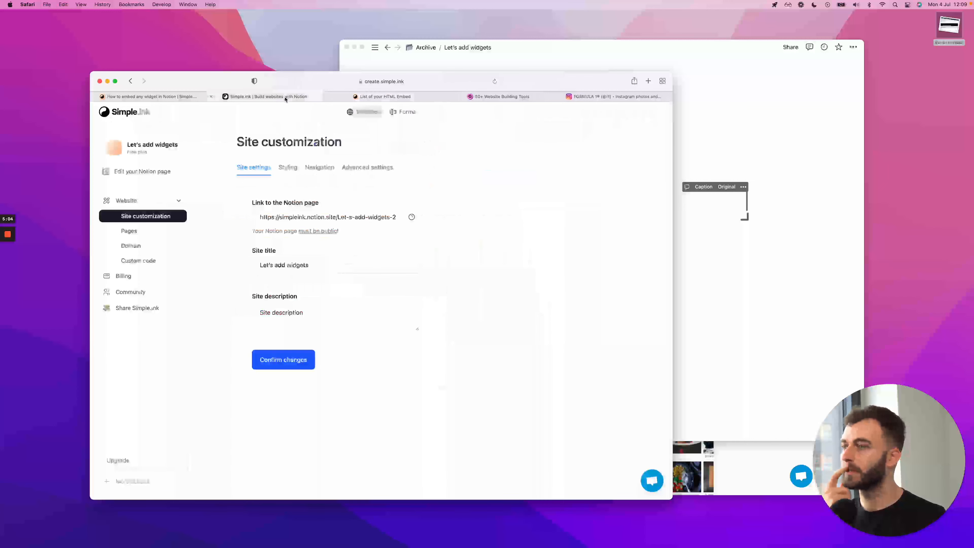
left_click(127, 150)
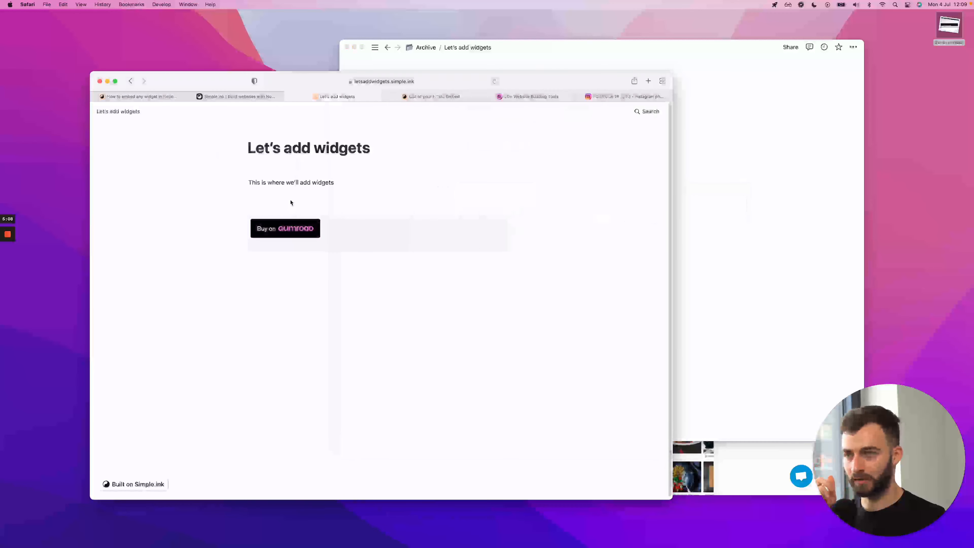
left_click(284, 227)
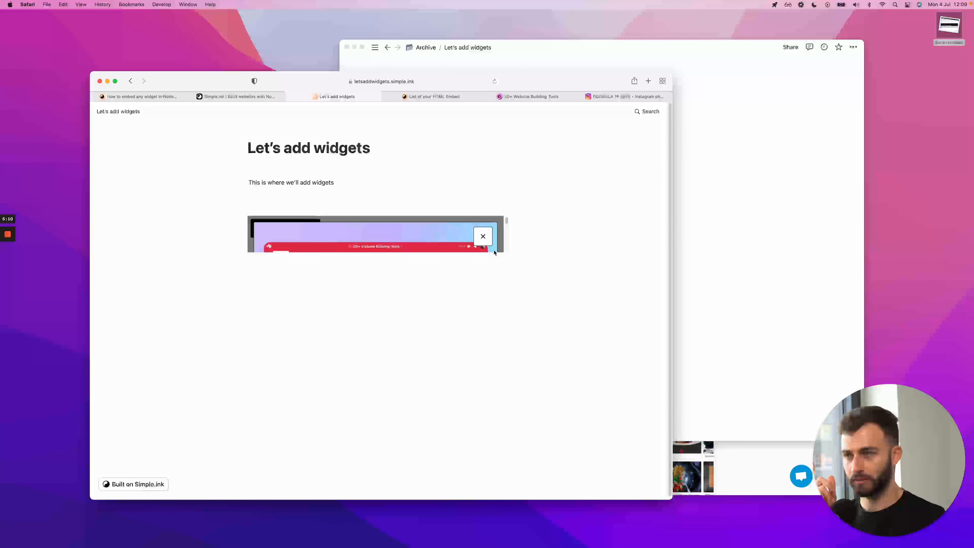
Step: Increase the height of the Gumroad embed in Notion and close the product overlay on the published site
left_click(704, 242)
left_click_drag(603, 218, 596, 257)
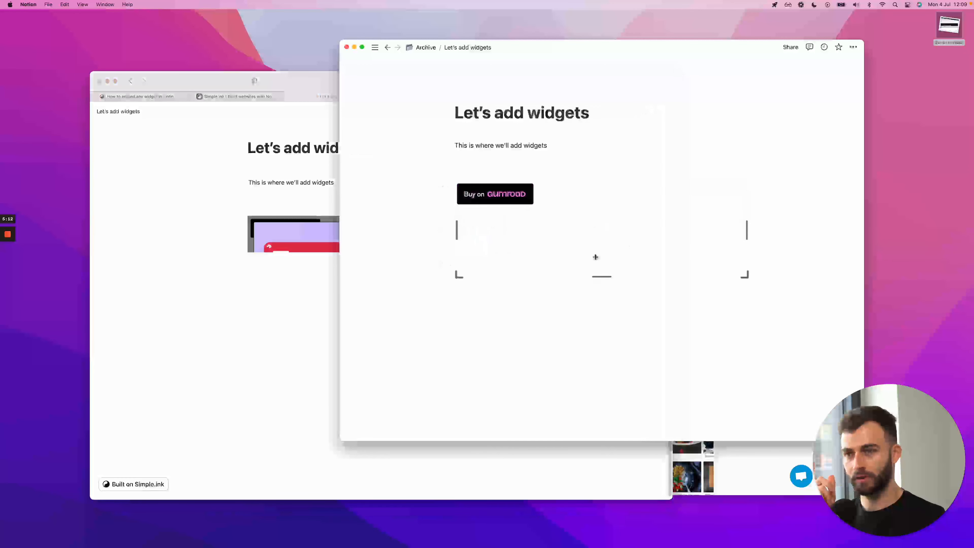
left_click(241, 163)
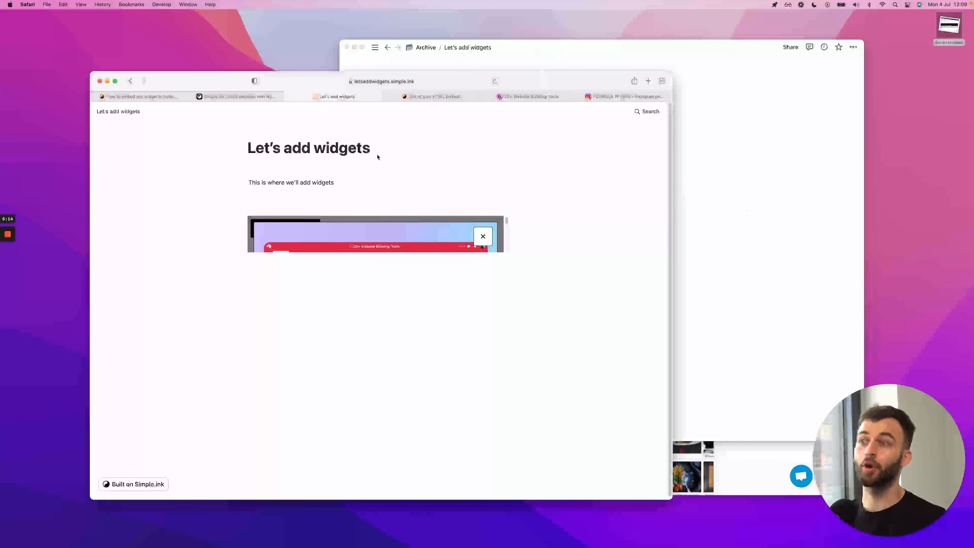
left_click(482, 237)
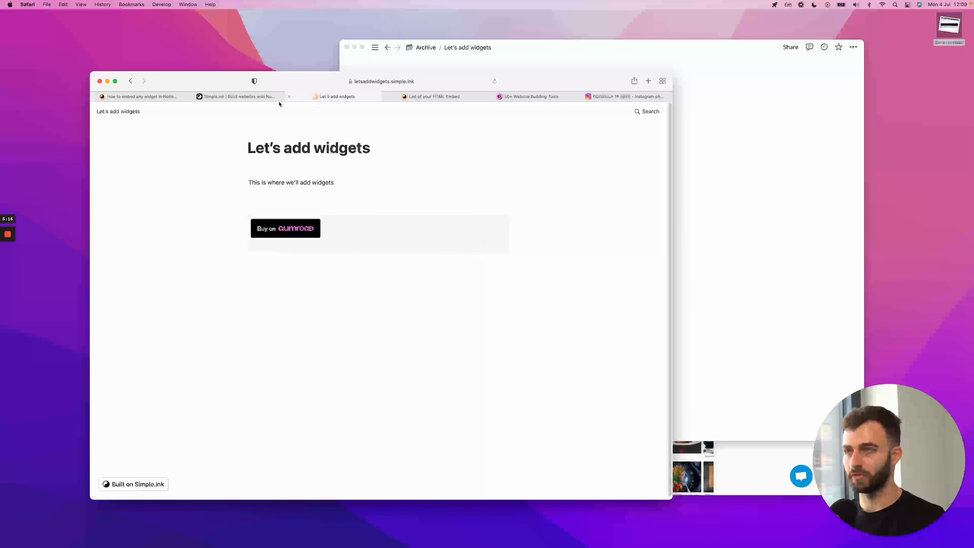
Step: Copy the embed code of the Formula 1 "2022 Team Standings" post on Instagram
mouse_move(170, 100)
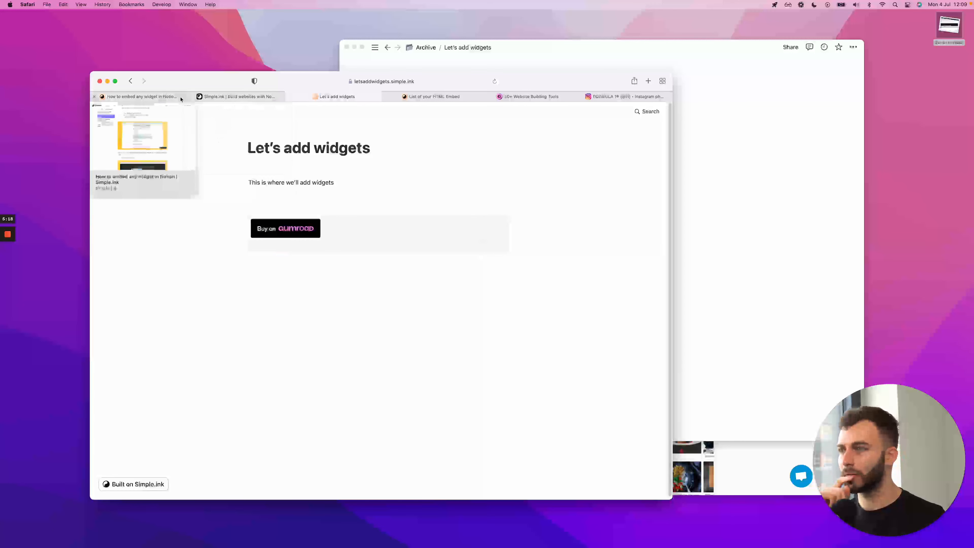
left_click(606, 97)
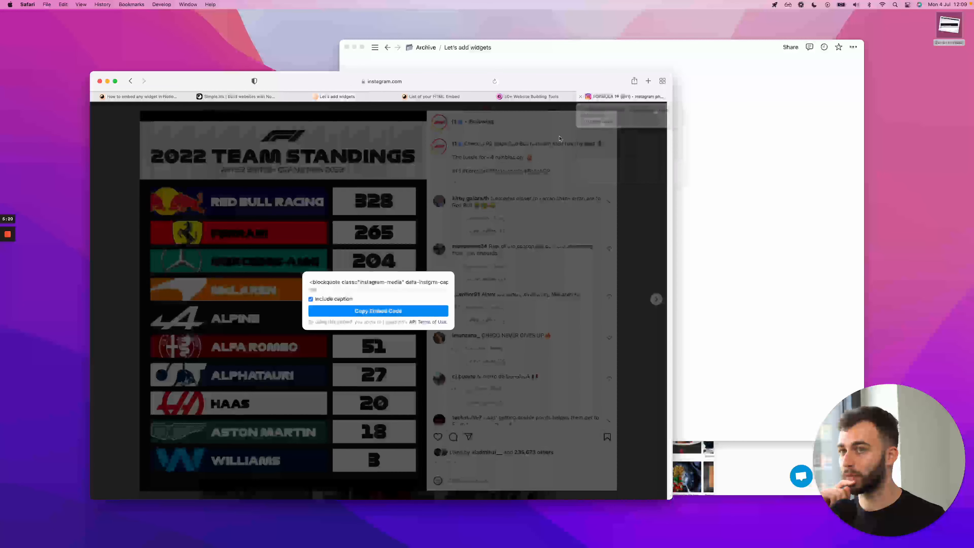
left_click(384, 311)
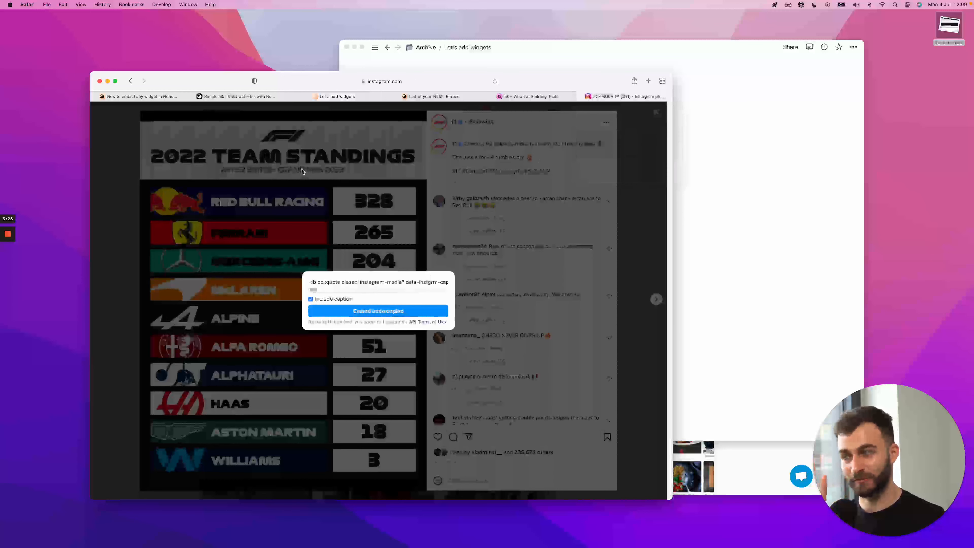
Step: In Notion, insert a code block below the Gumroad button and enter "#EMBED" twice, with an empty line in between
left_click(691, 267)
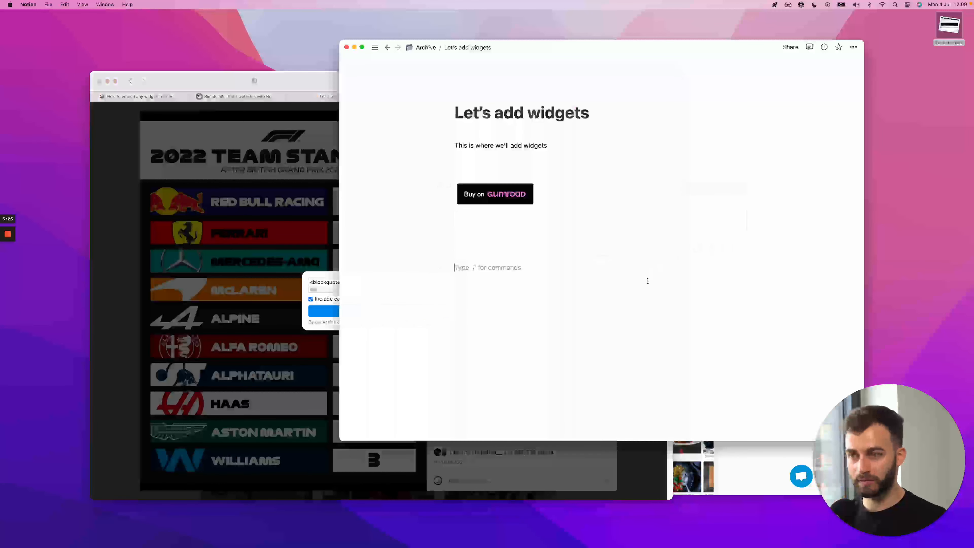
type("/co")
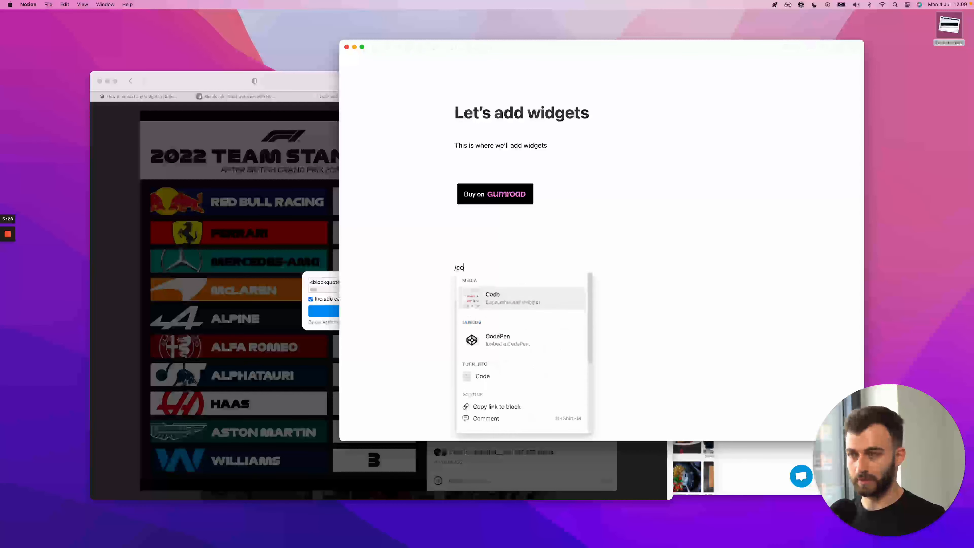
type("de")
key("Return")
type("#EMBED")
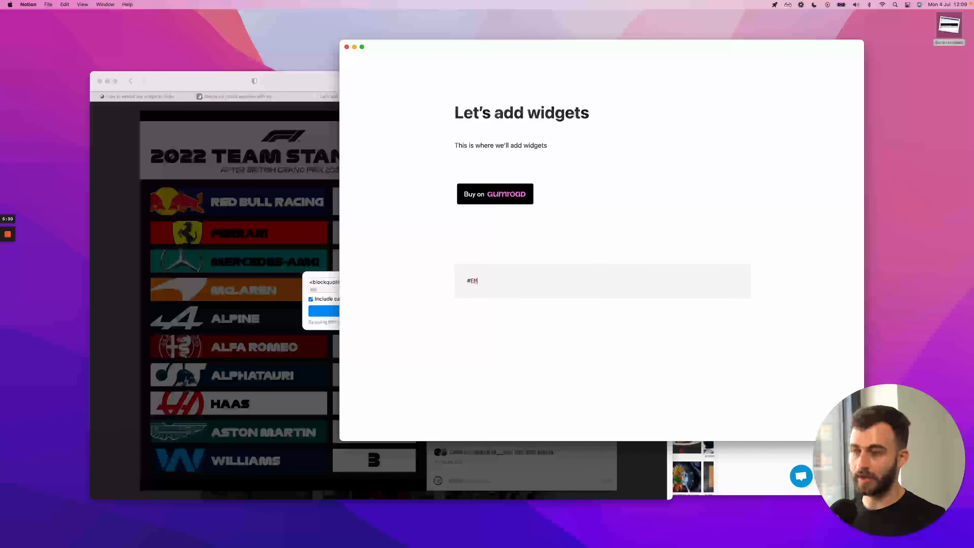
key("Return")
key("Return")
type("#EMBED")
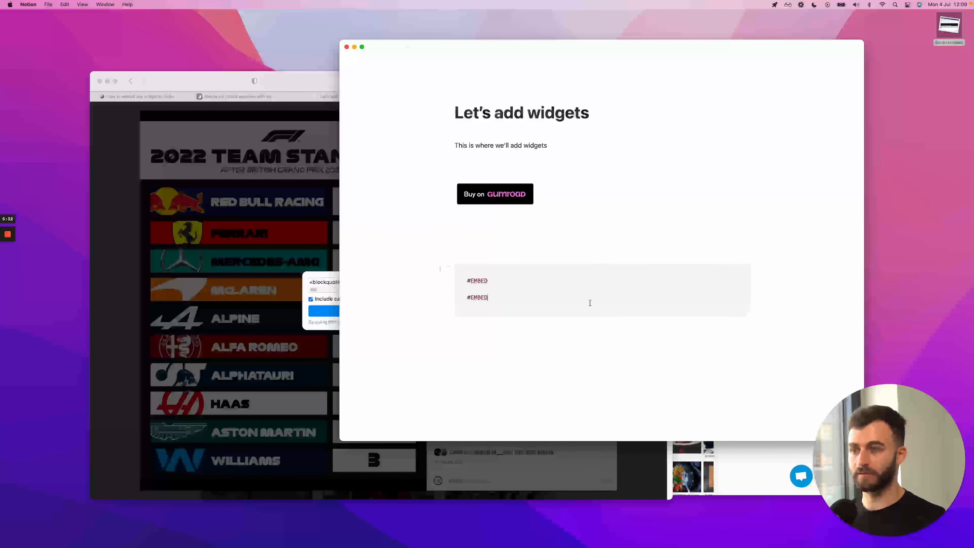
Step: Check the code block instructions in the embedding guide and paste the copied Instagram embed code between the two #EMBED lines
left_click(148, 97)
scroll(296, 162, "up", 1)
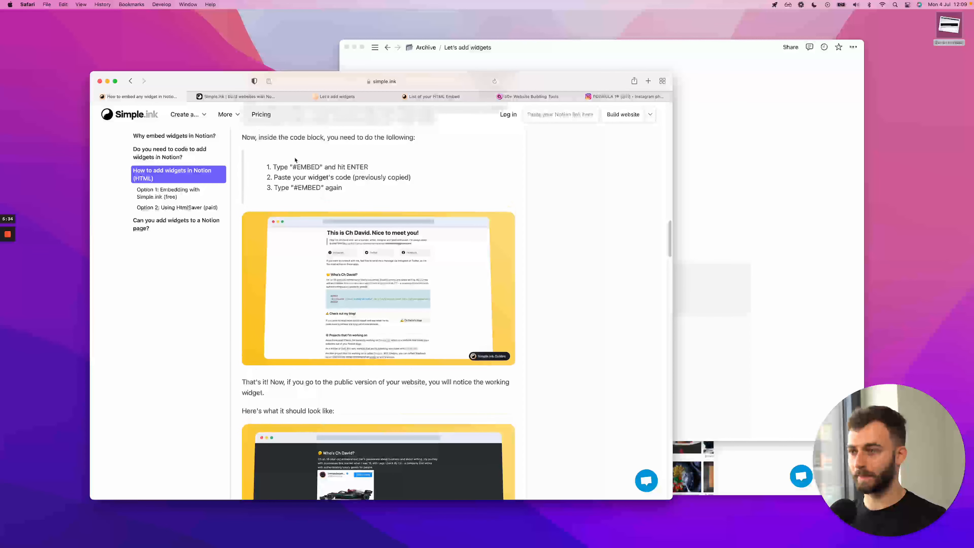
left_click(734, 269)
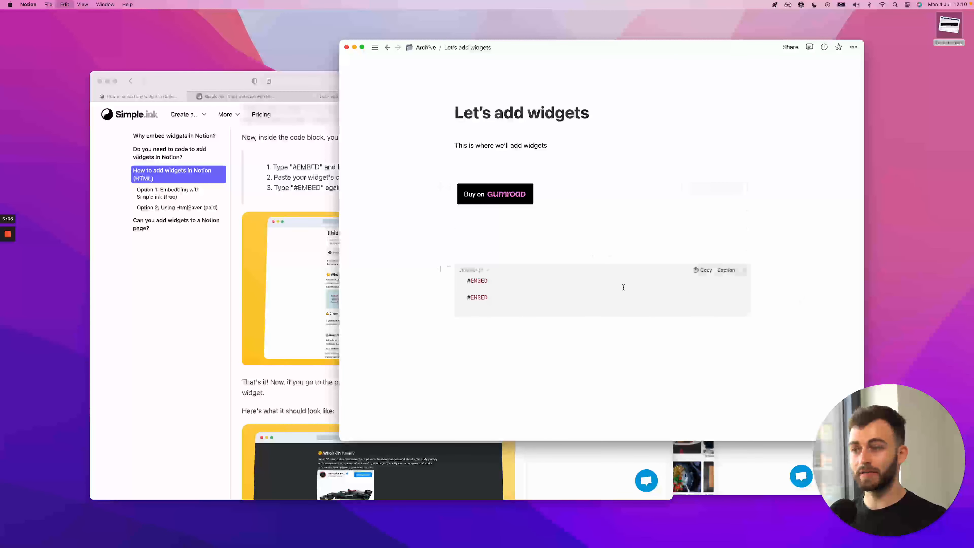
key("super+v")
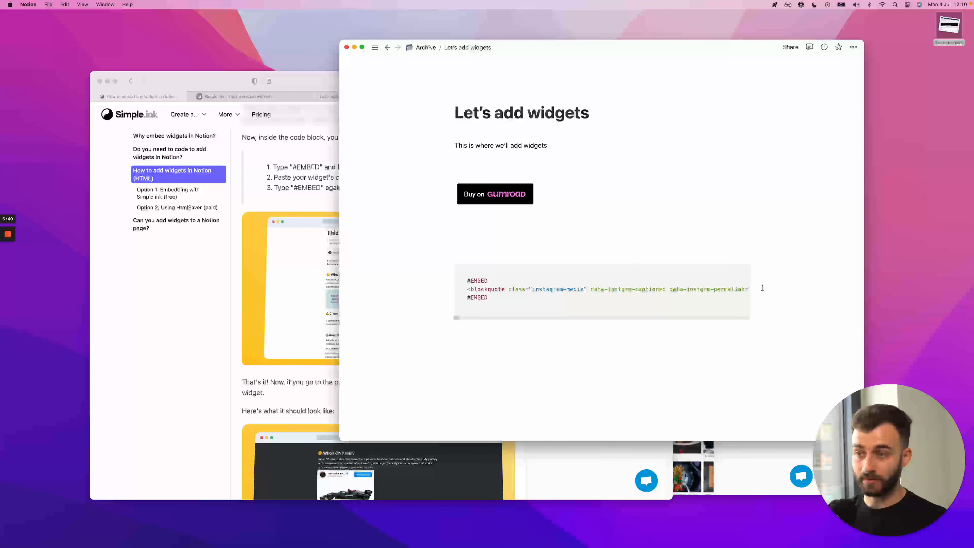
scroll(530, 318, "right", 10)
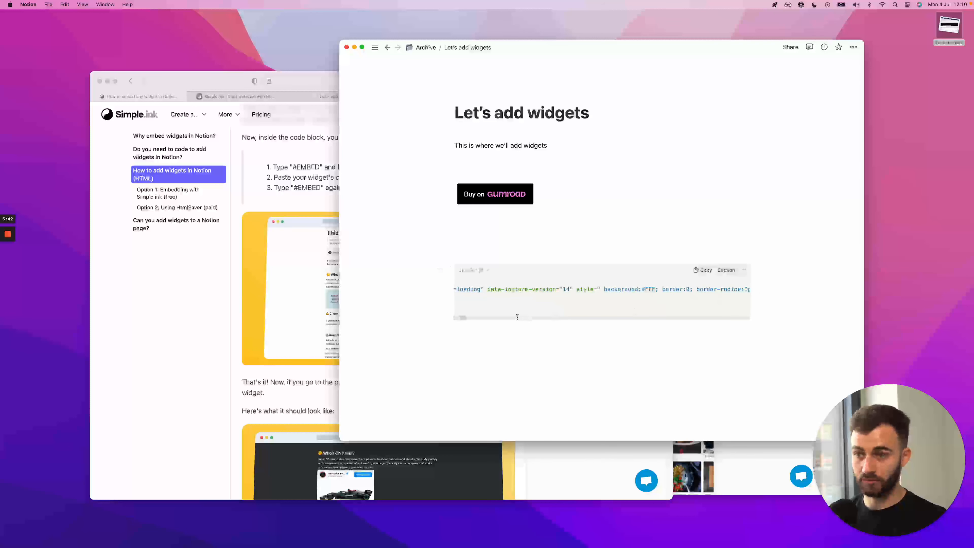
scroll(461, 316, "left", 10)
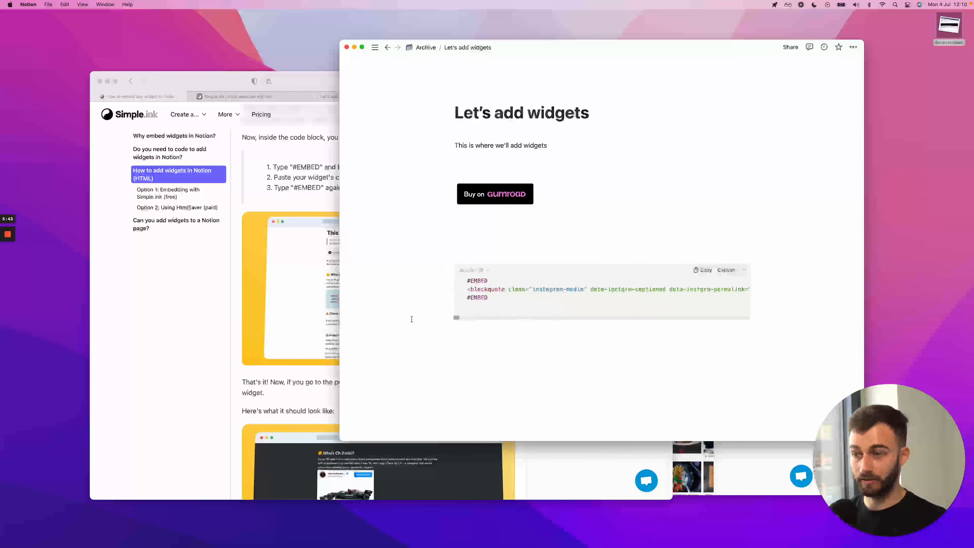
Step: Open the published "Let's add widgets" site in Safari and examine the Gumroad button and embedded Instagram post
left_click(312, 195)
left_click(532, 96)
left_click(434, 97)
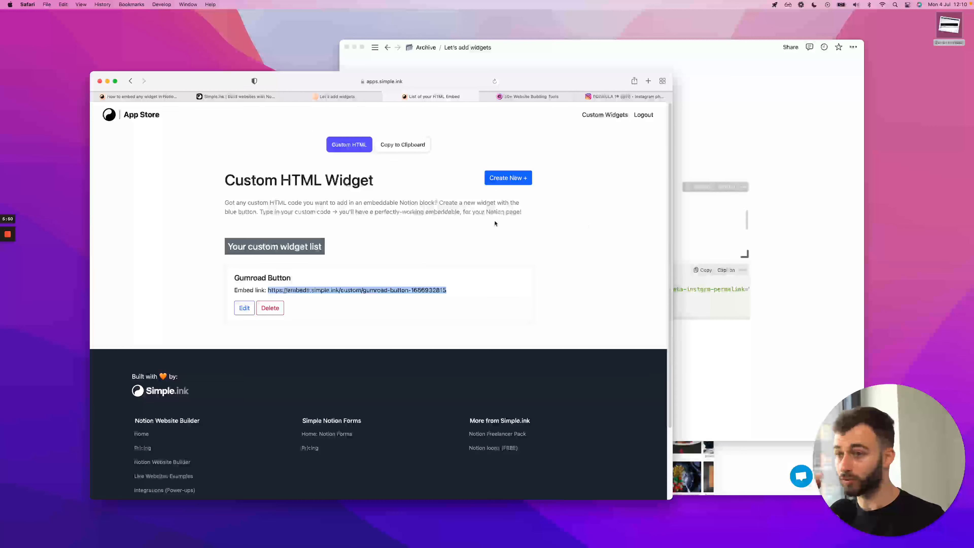
left_click(745, 273)
left_click(321, 104)
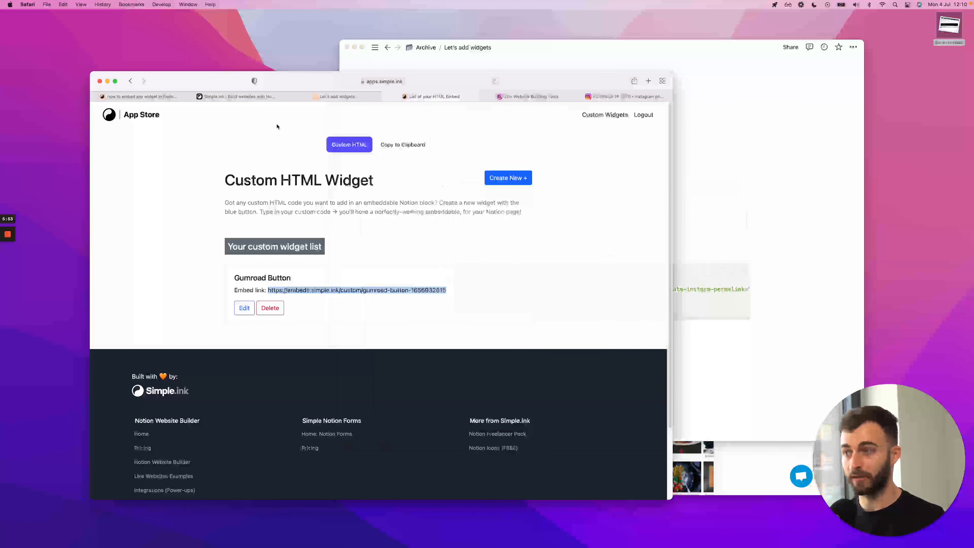
left_click(322, 97)
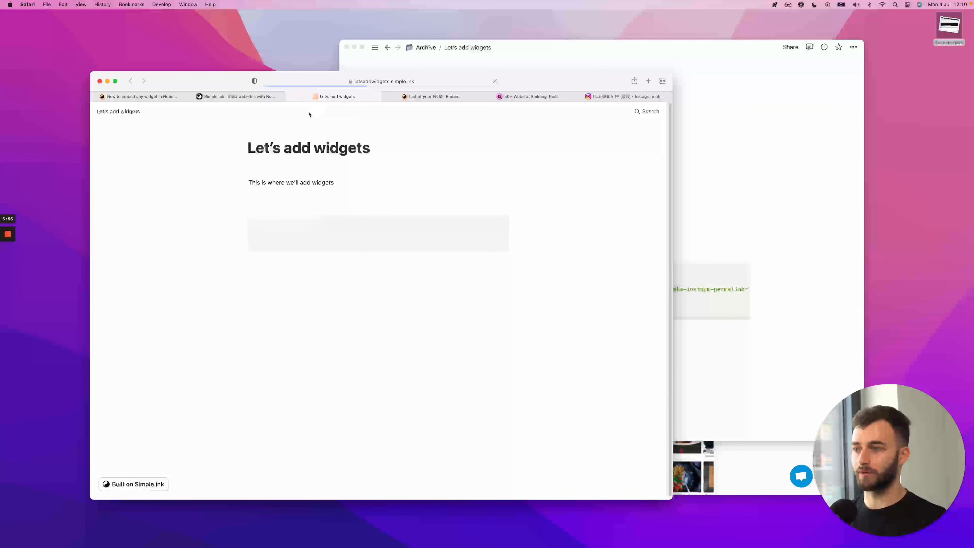
scroll(381, 171, "down", 3)
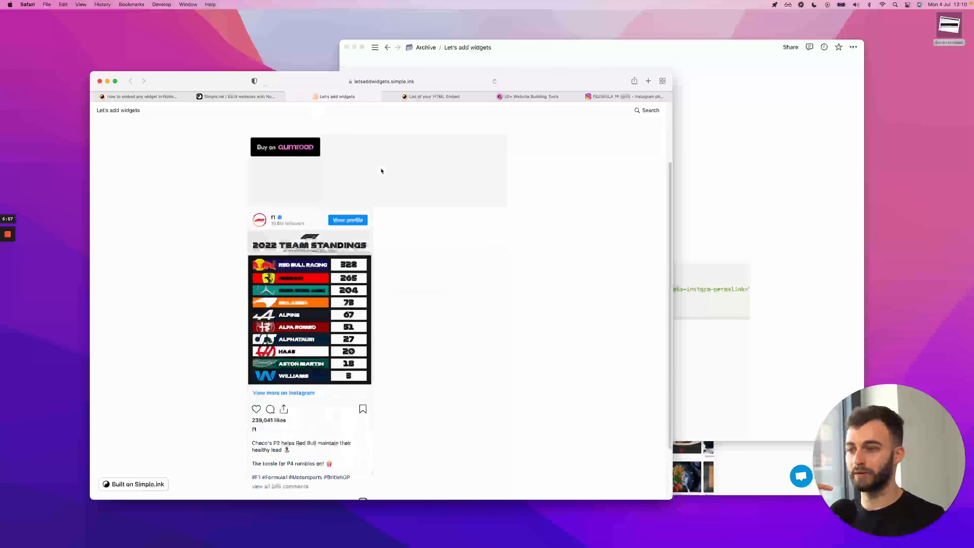
scroll(382, 191, "down", 2)
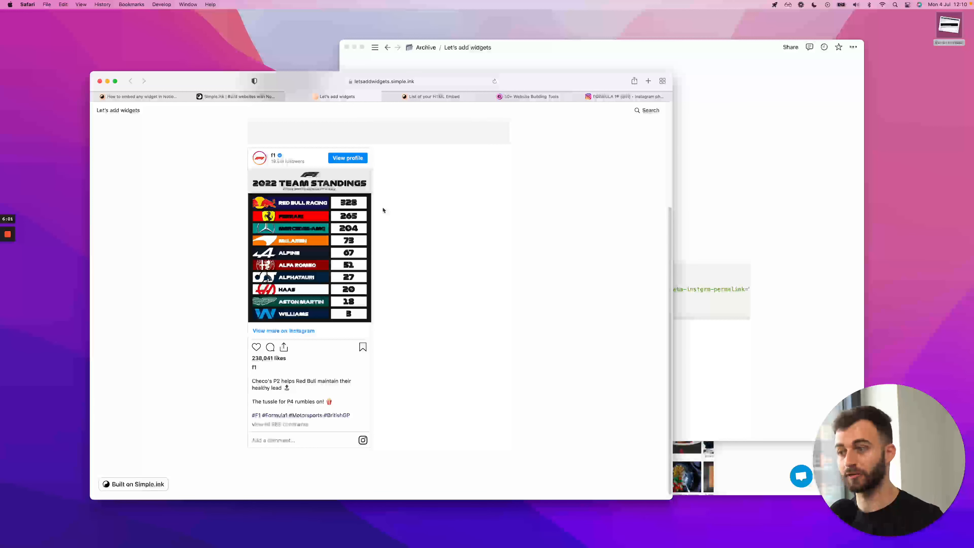
scroll(383, 194, "up", 5)
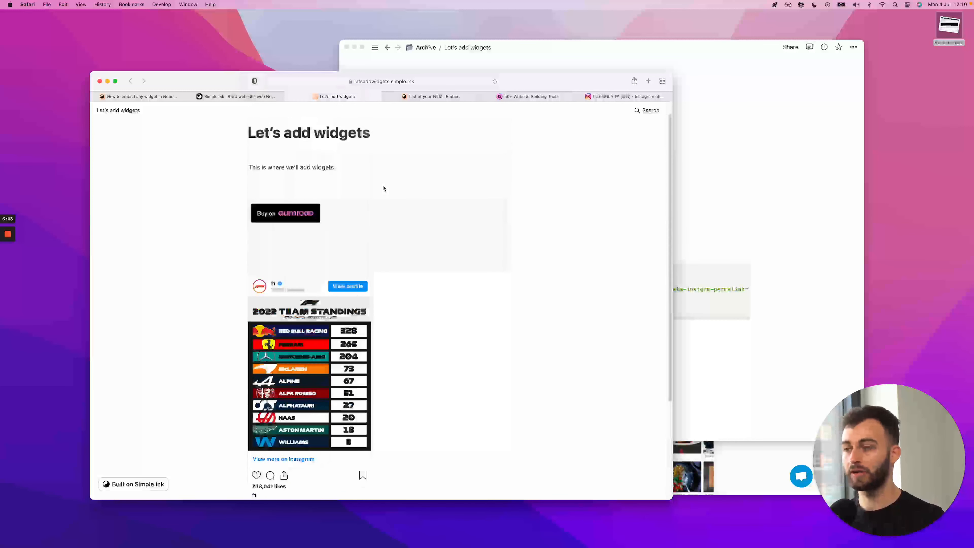
Step: Open the Simple.ink App Store home page and look through its combined list of Notion widgets and apps
key("ctrl+shift+Tab")
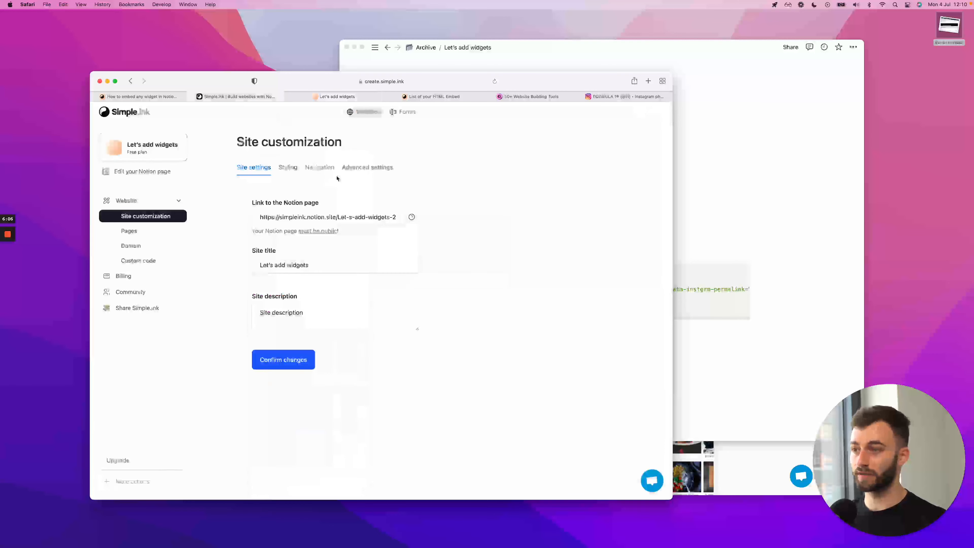
key("ctrl+shift+Tab")
key("ctrl+Tab")
key("ctrl+Tab")
key("ctrl+Tab")
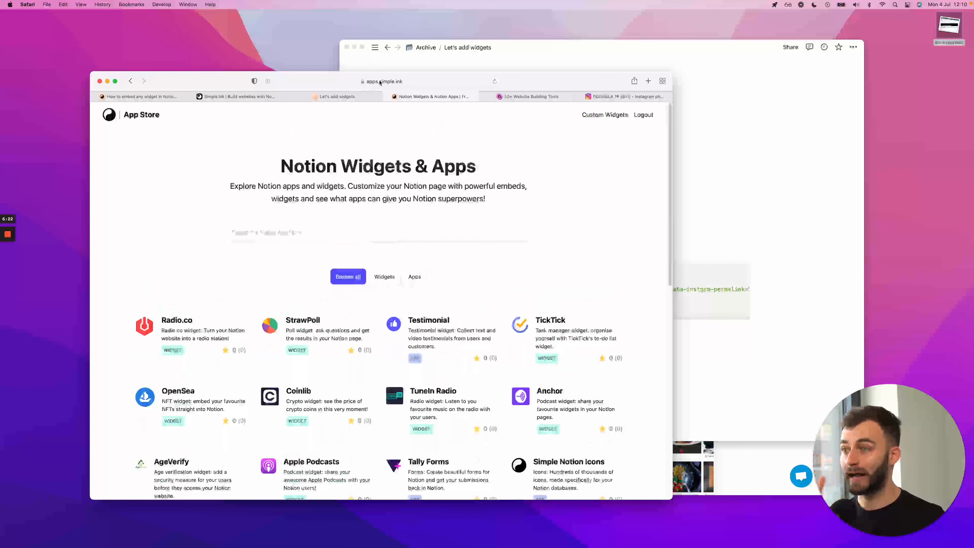
scroll(374, 239, "down", 3)
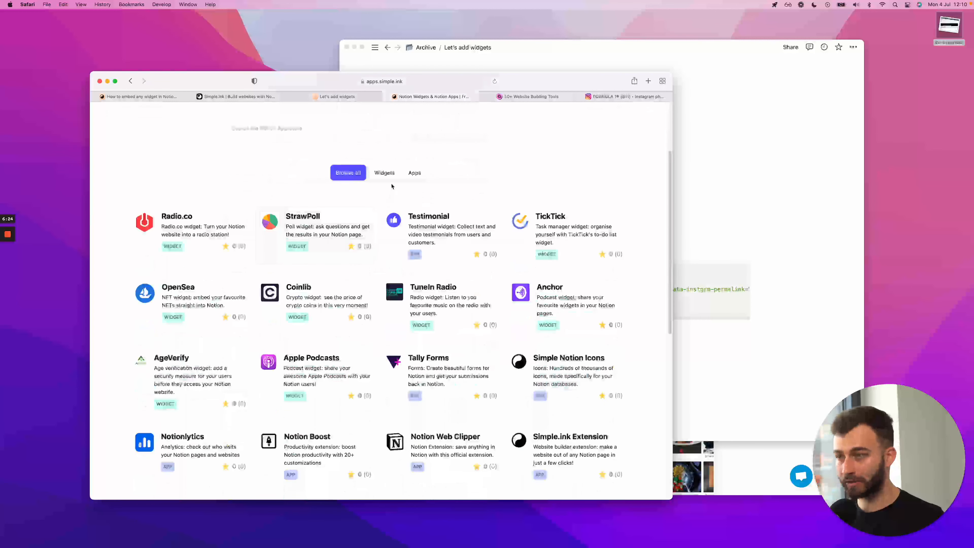
Step: View the Apps category of the App Store and browse the listings in the Widgets category
left_click(389, 175)
left_click(410, 297)
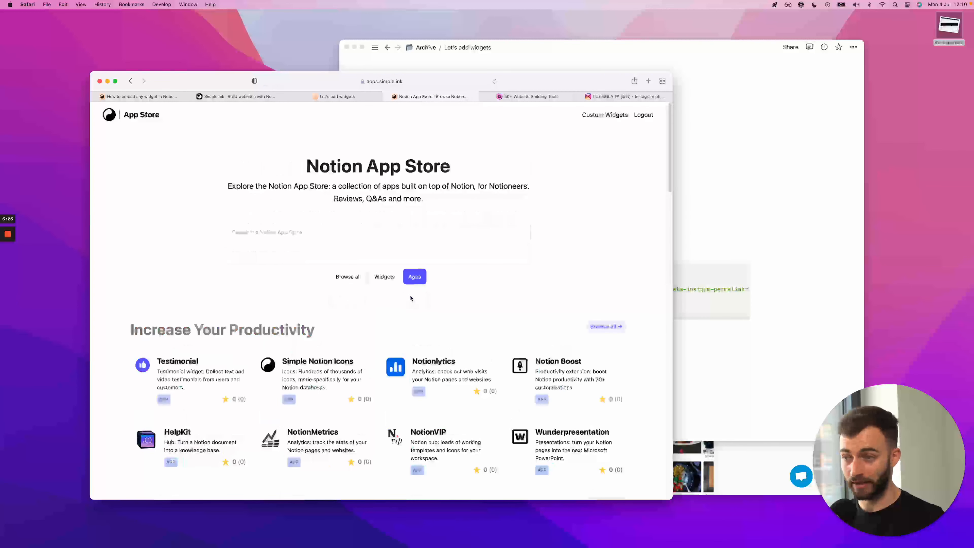
left_click(384, 271)
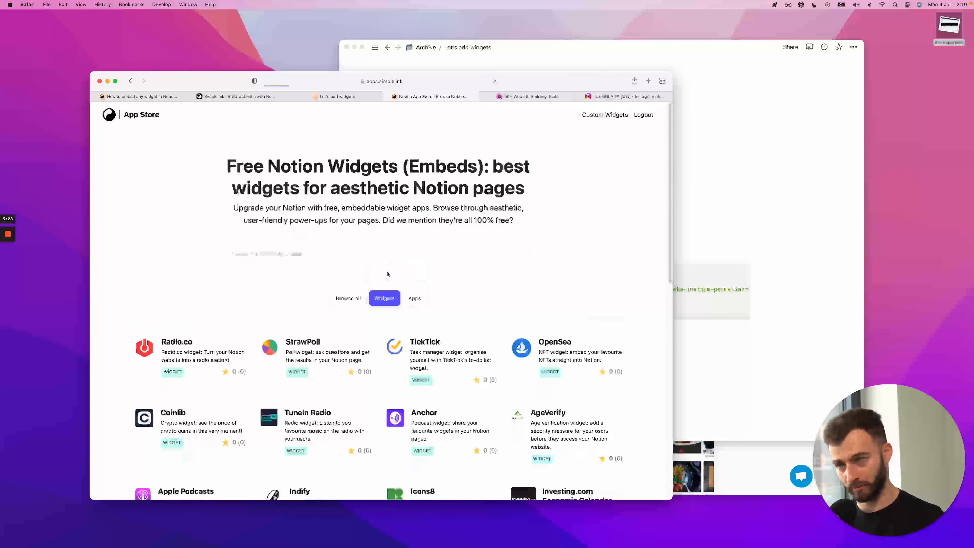
scroll(387, 274, "down", 3)
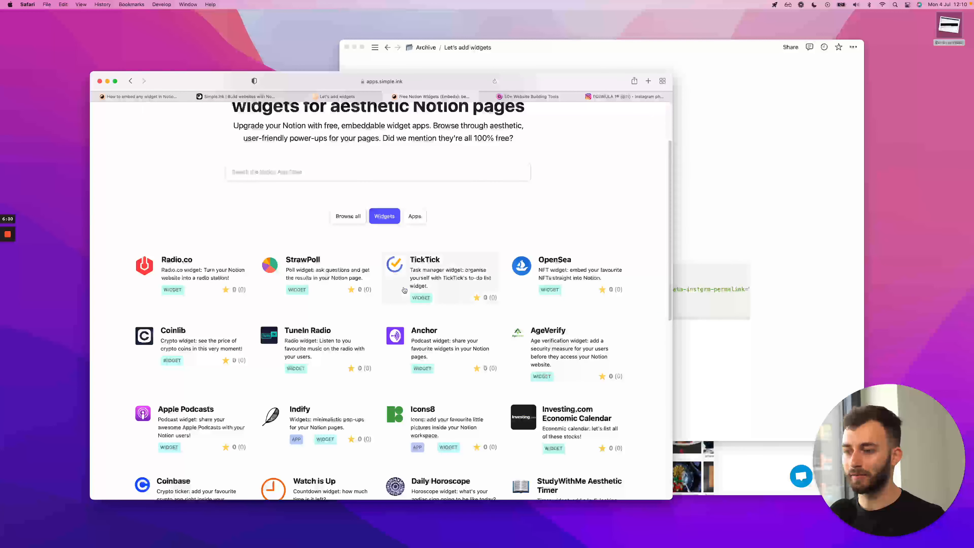
scroll(418, 284, "down", 5)
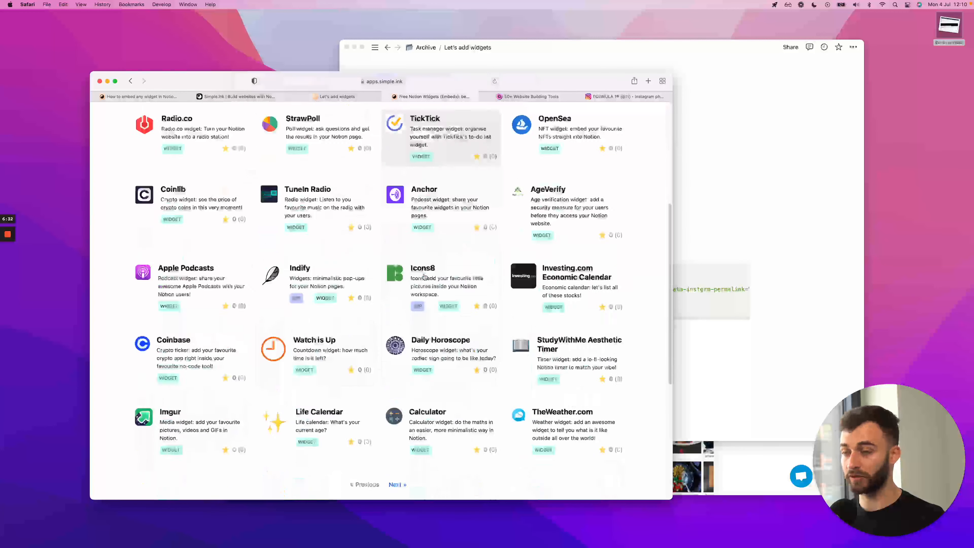
scroll(424, 278, "up", 4)
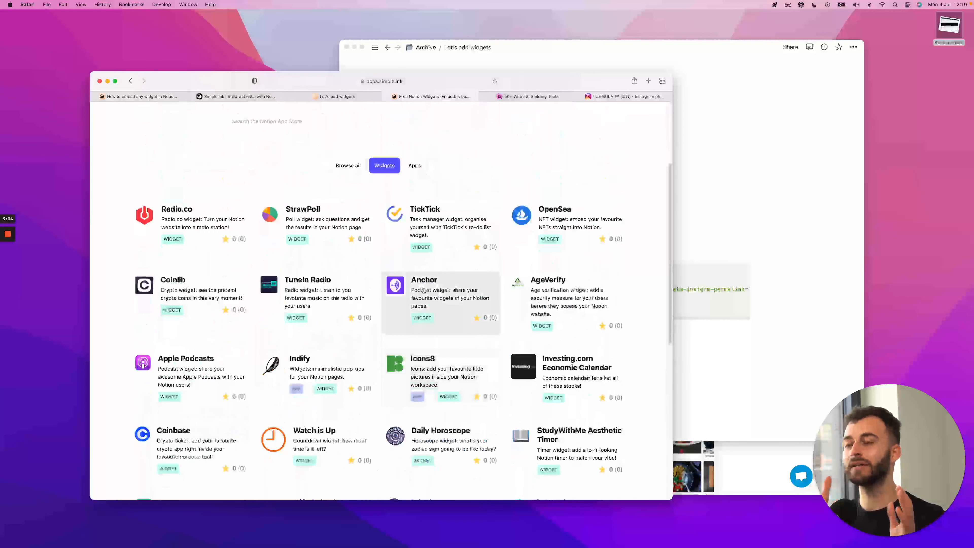
Step: View the Anchor widget page, return to the widget list, and read the TuneIn Radio embedding guide through to its reviews
left_click(423, 290)
scroll(300, 273, "down", 2)
key("super+[")
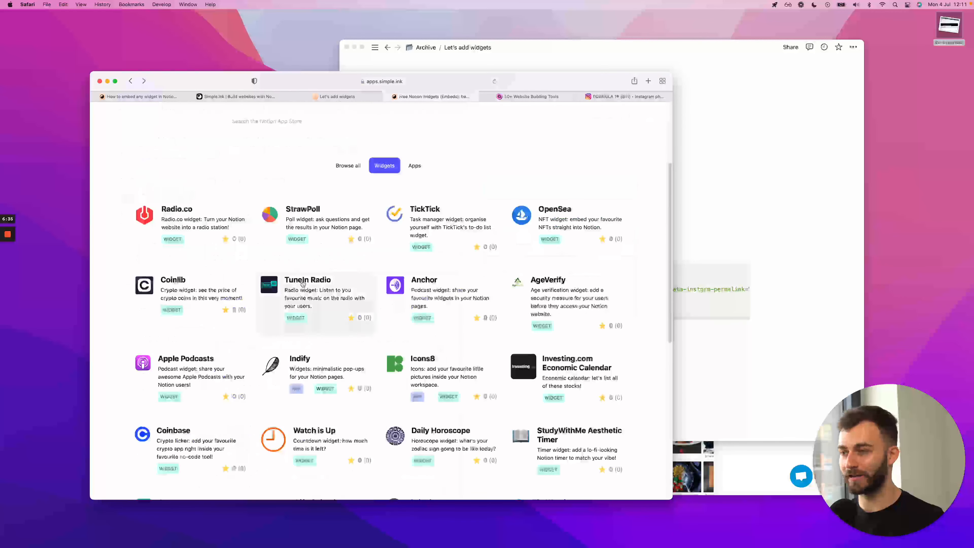
left_click(304, 288)
scroll(325, 277, "down", 8)
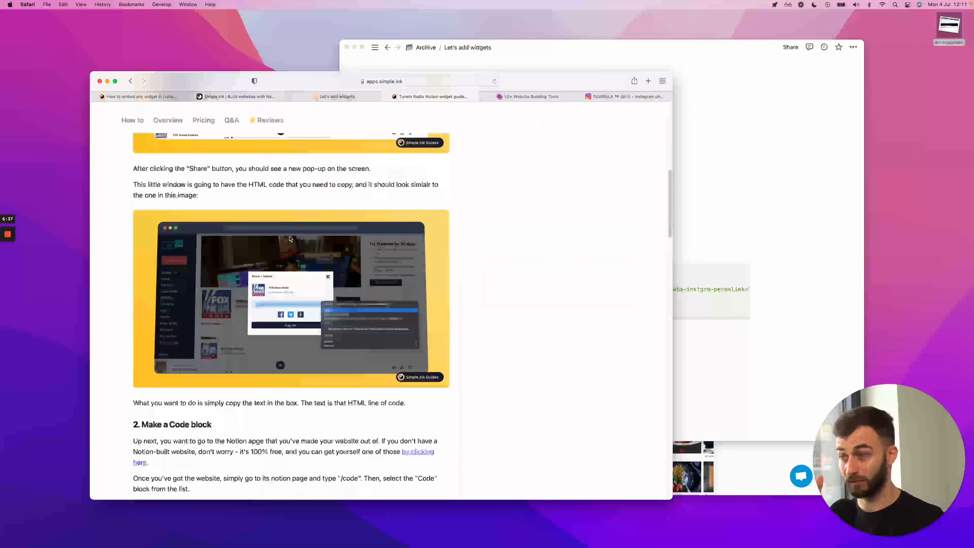
scroll(289, 239, "down", 20)
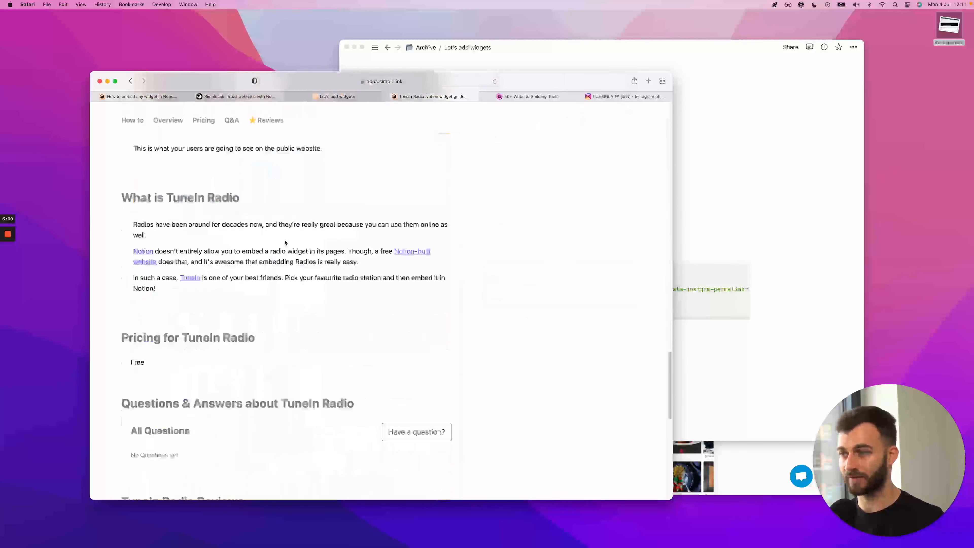
scroll(285, 243, "down", 7)
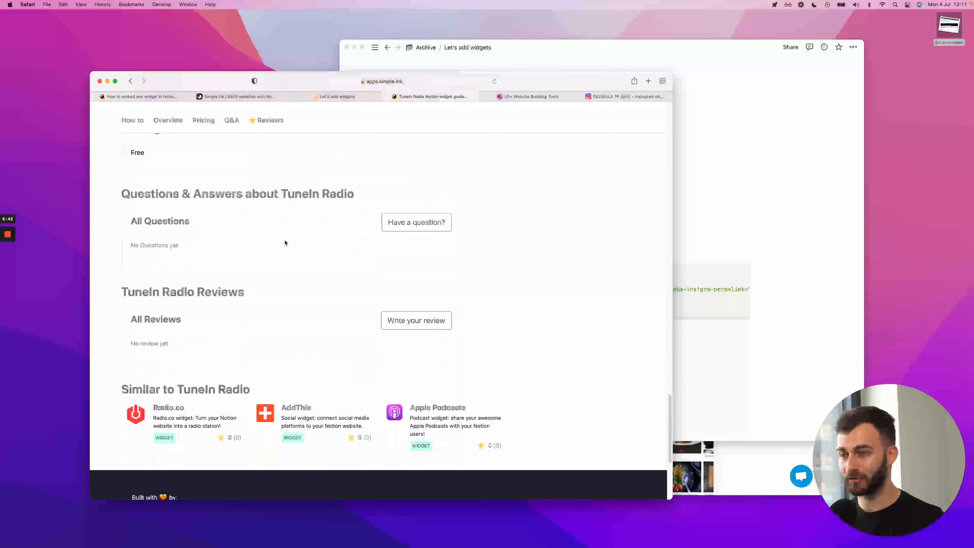
left_click(449, 326)
scroll(444, 279, "up", 20)
Step: Browse the App Store home listing again, glance at the published site, and return to the widget embedding guide
left_click(148, 120)
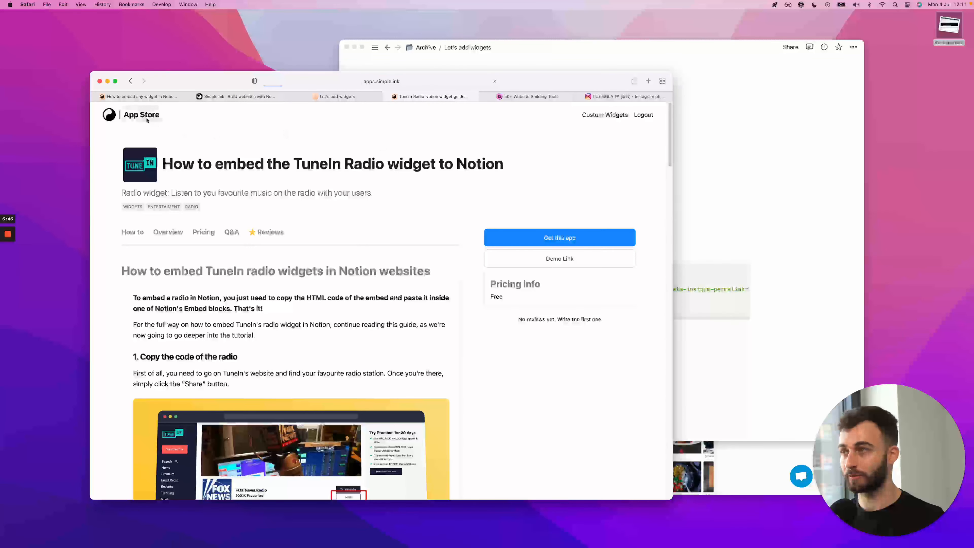
scroll(390, 252, "down", 10)
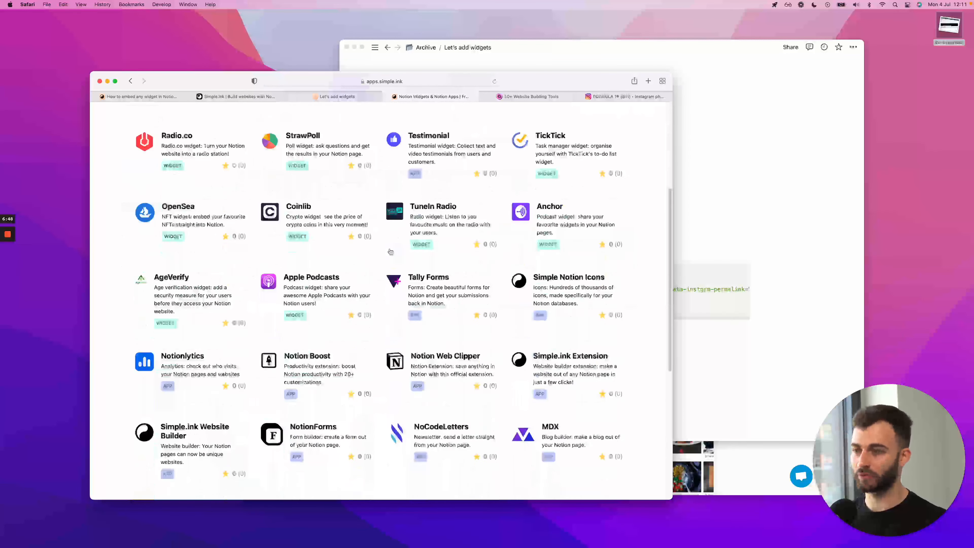
scroll(390, 252, "down", 3)
key("ctrl+shift+Tab")
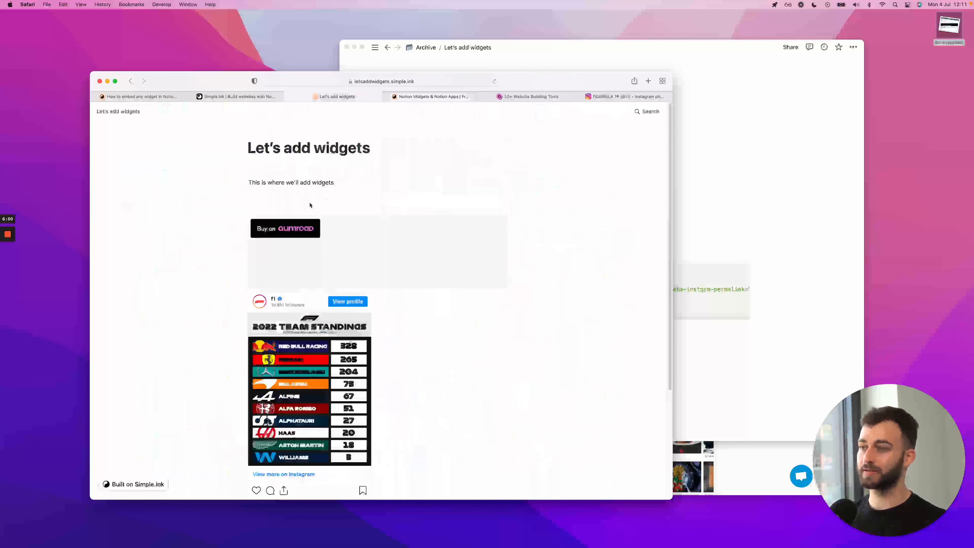
key("ctrl+shift+Tab")
key("ctrl+shift+Tab")
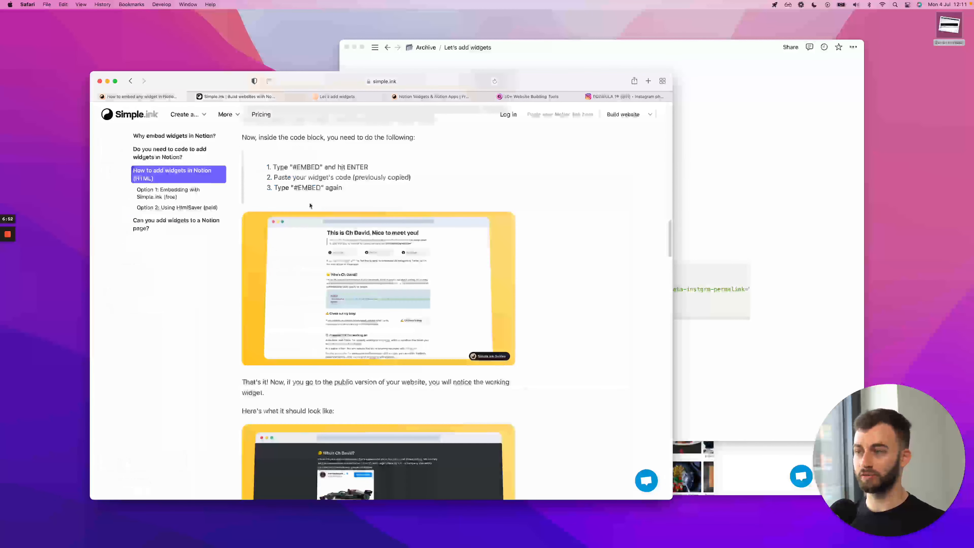